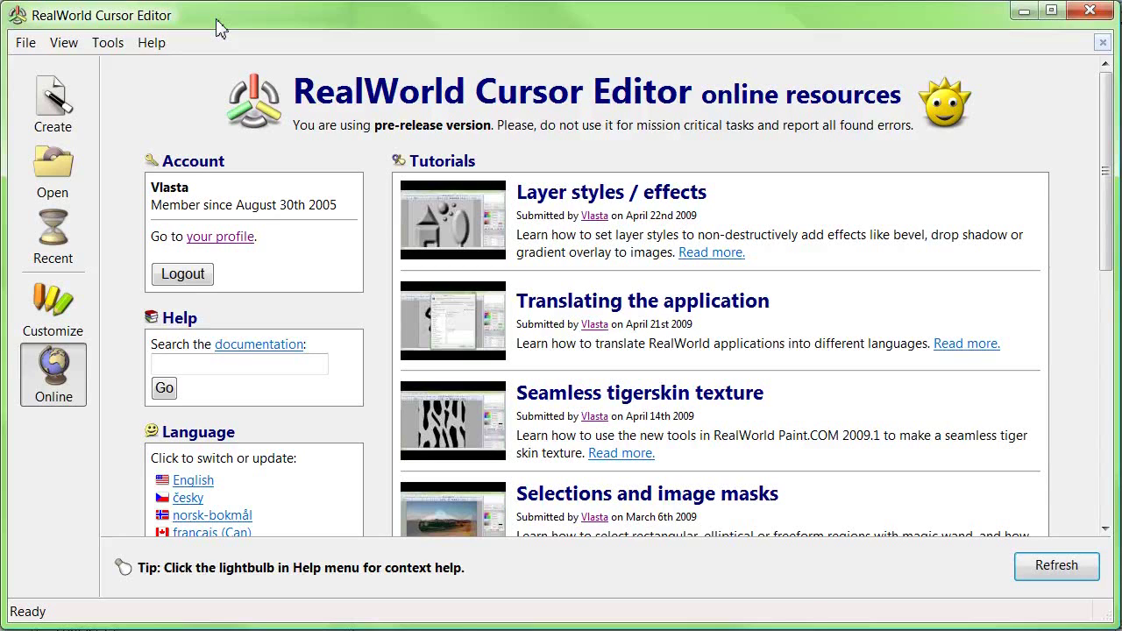
Open the Create page with the New mouse cursor wizard at 32 bits colour depth
click(54, 103)
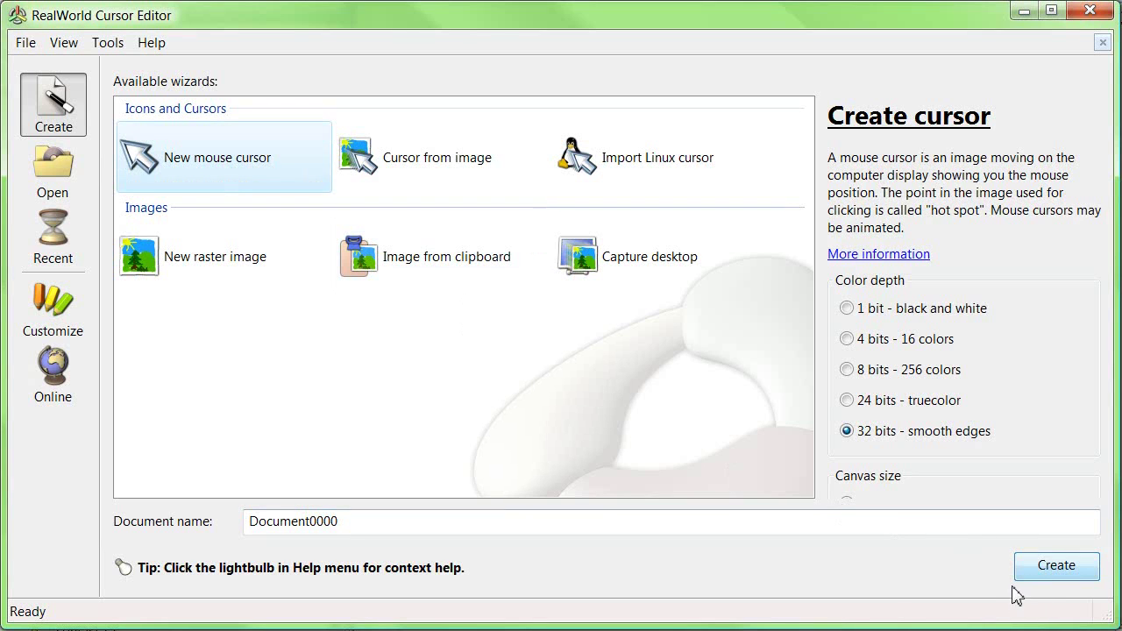
Create the blank cursor, draw a horizontal line across its middle, and start narrowing its width
click(1041, 570)
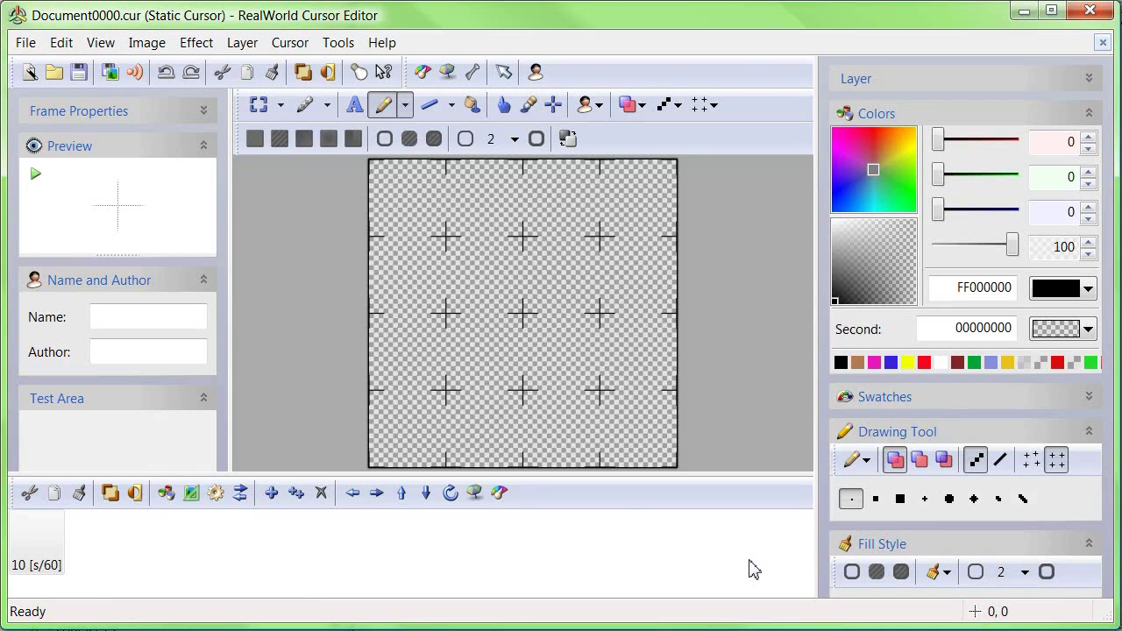
click(429, 107)
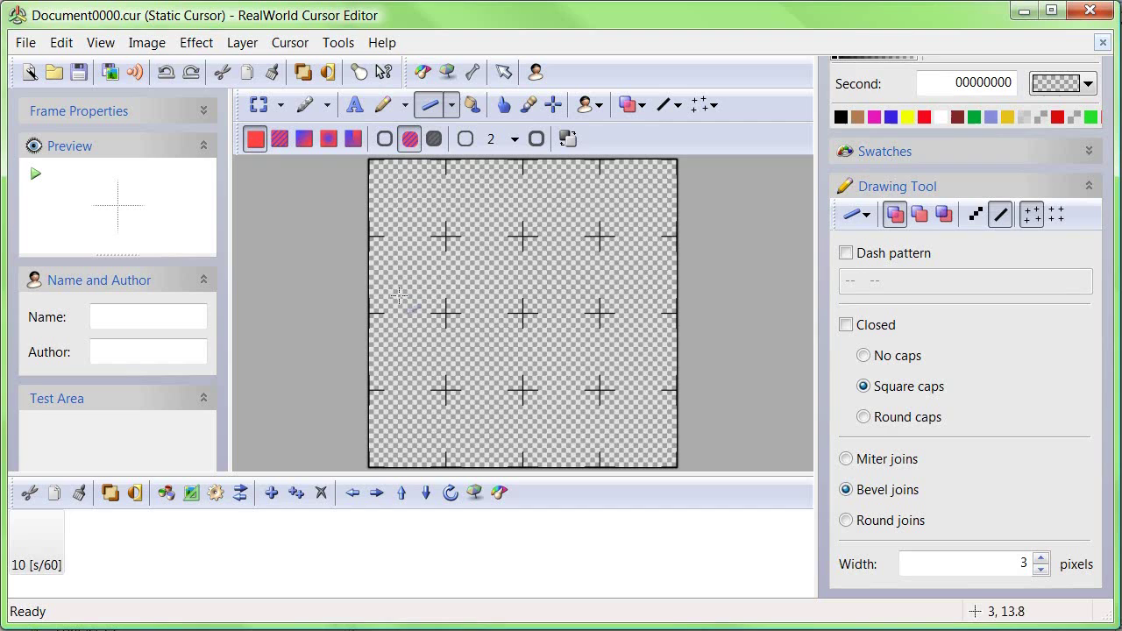
drag(398, 307, 650, 309)
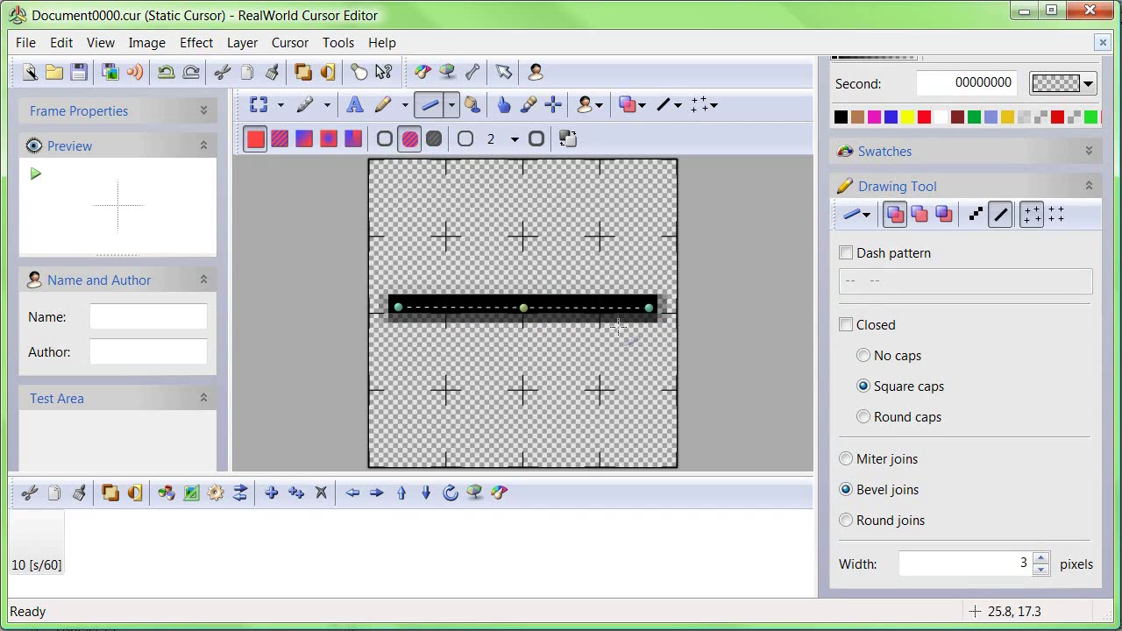
click(1042, 570)
Bring the line width down to 1 pixel and switch to Integral coordinates
click(1041, 570)
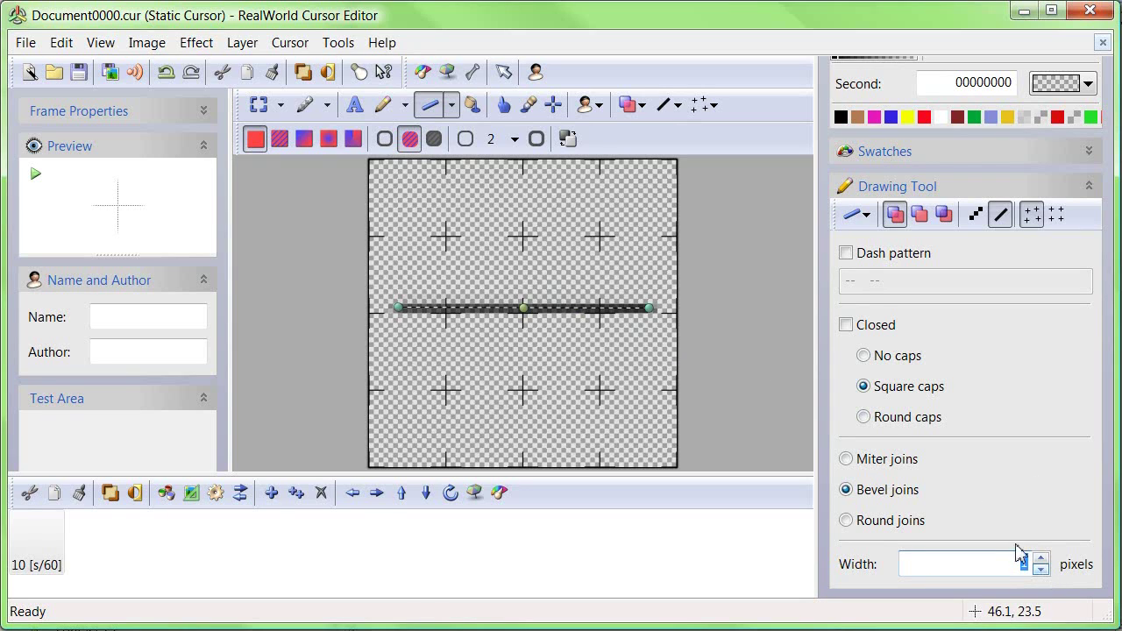
click(715, 107)
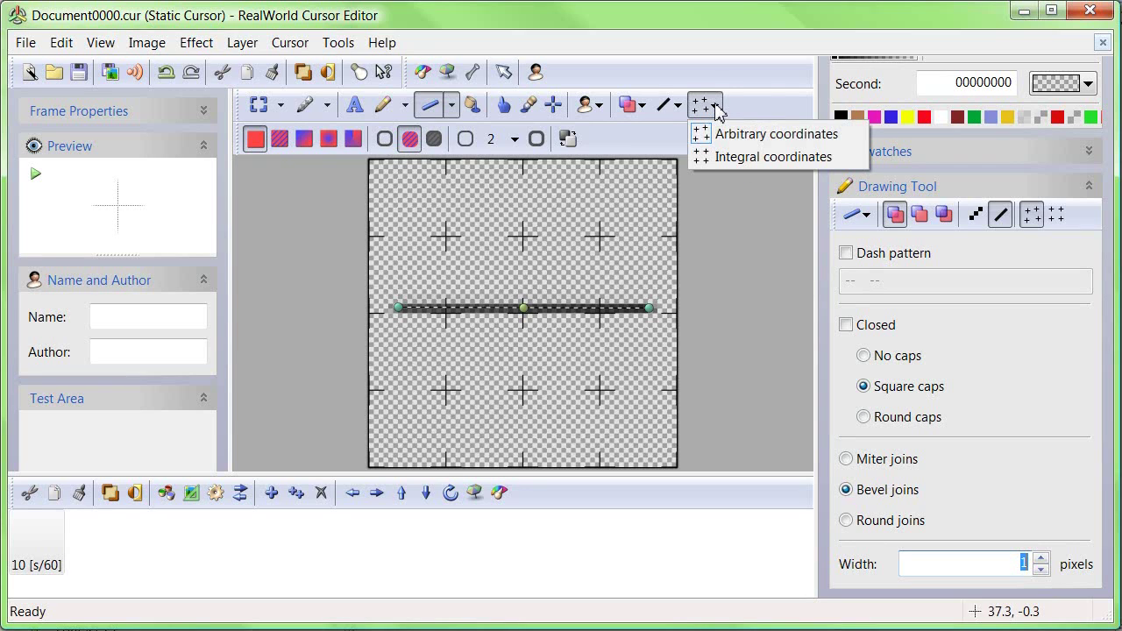
click(726, 167)
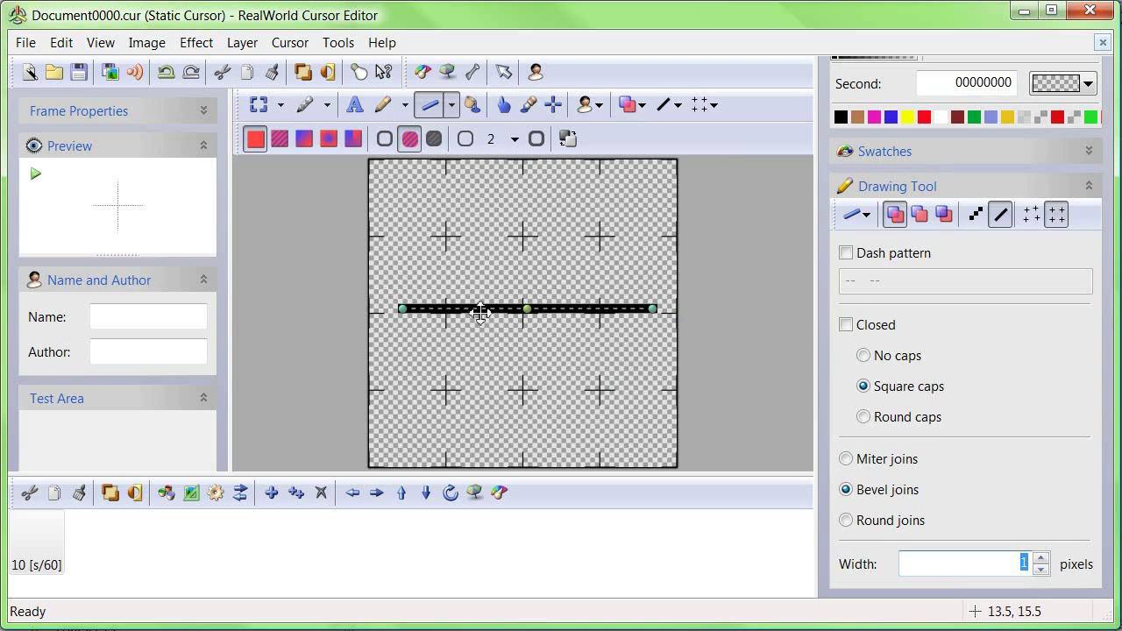
Nudge the line's ends inward and add four vertices forming both arrowhead tops and the top bar
drag(400, 309, 391, 308)
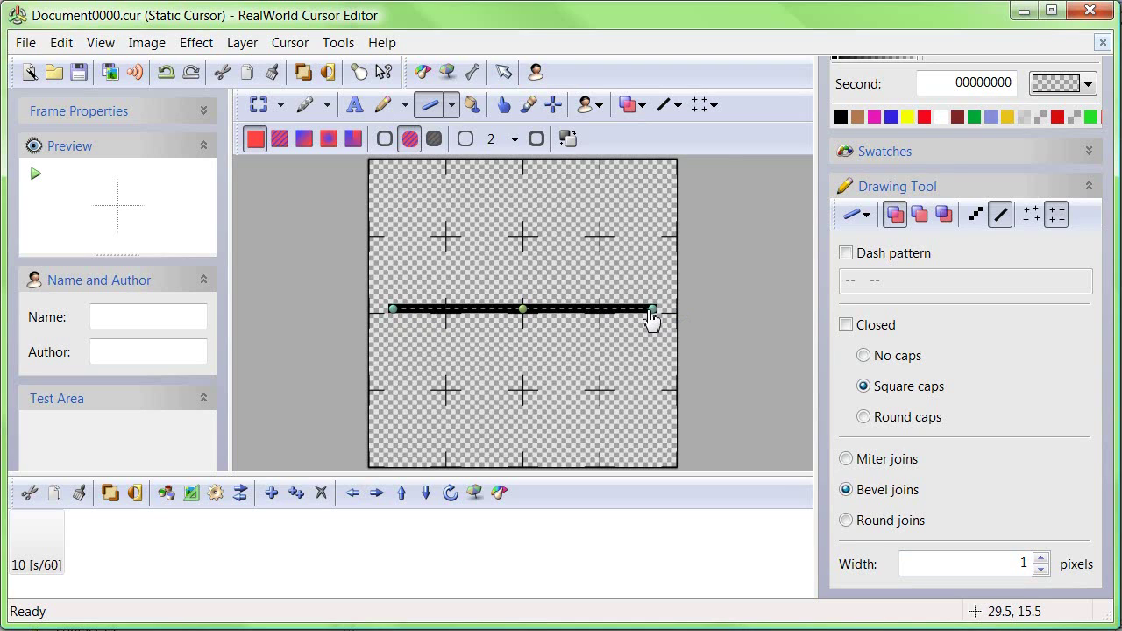
drag(652, 310, 645, 310)
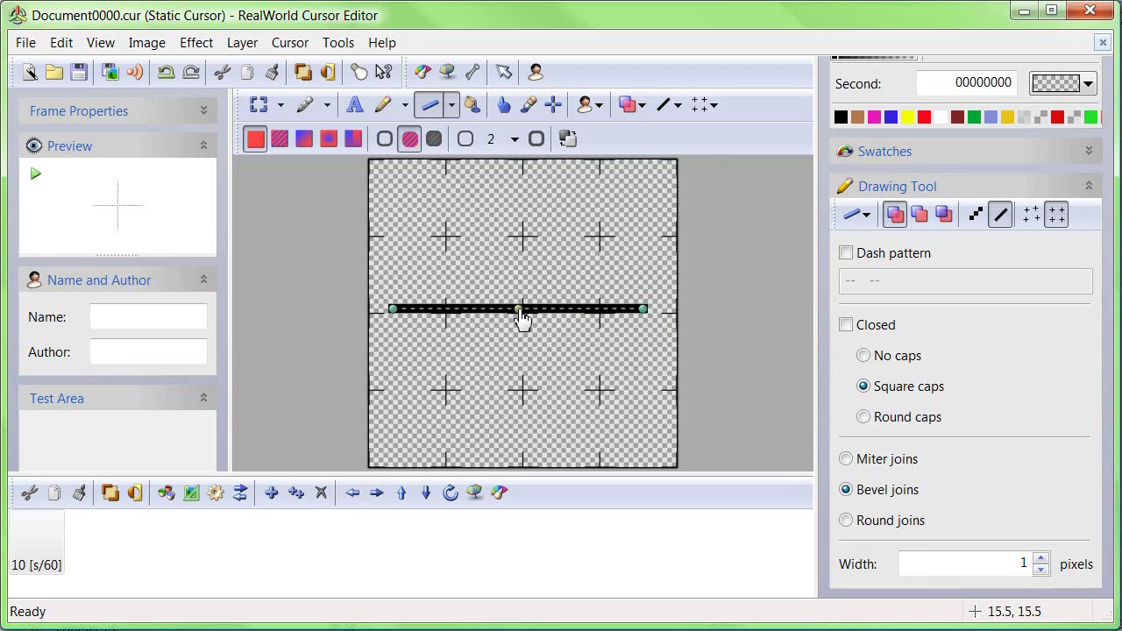
drag(520, 311, 445, 263)
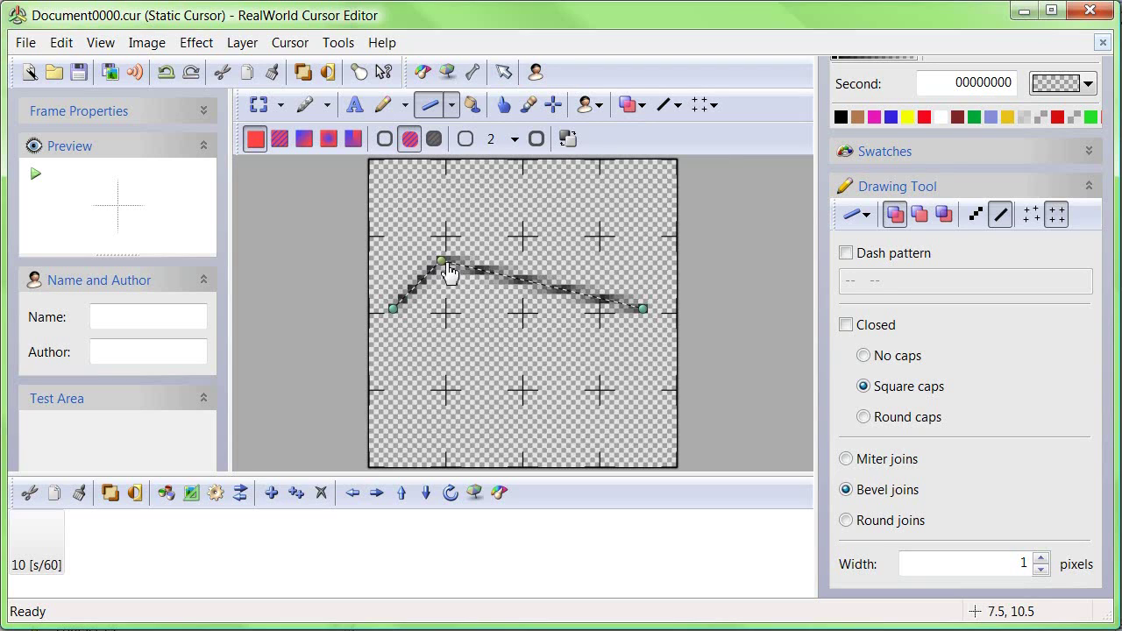
drag(538, 290, 449, 307)
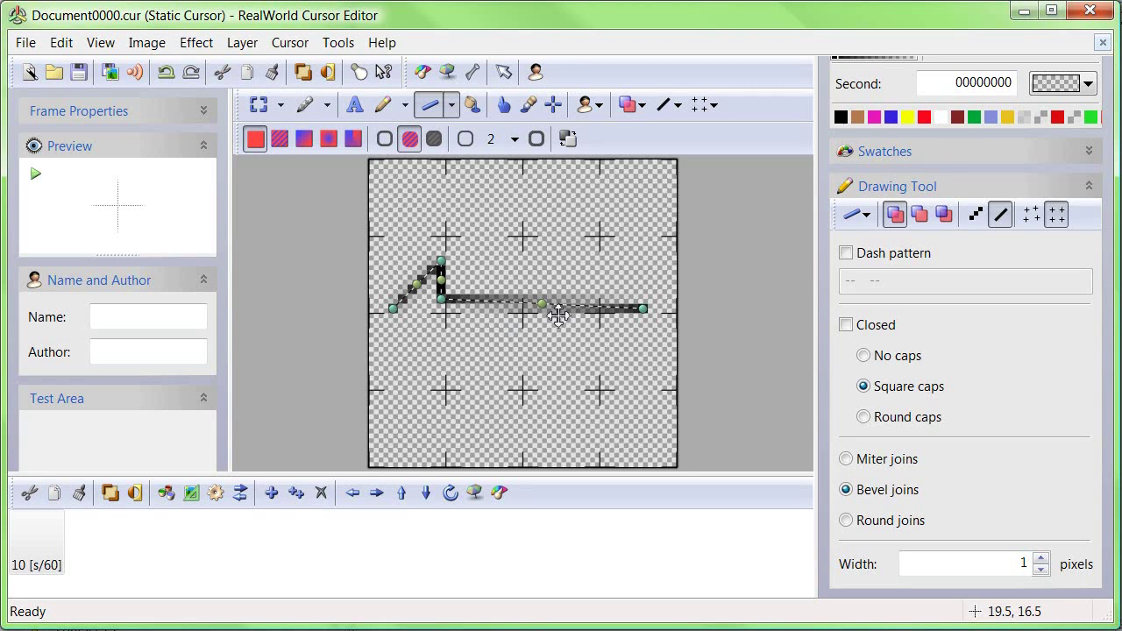
drag(540, 301, 600, 311)
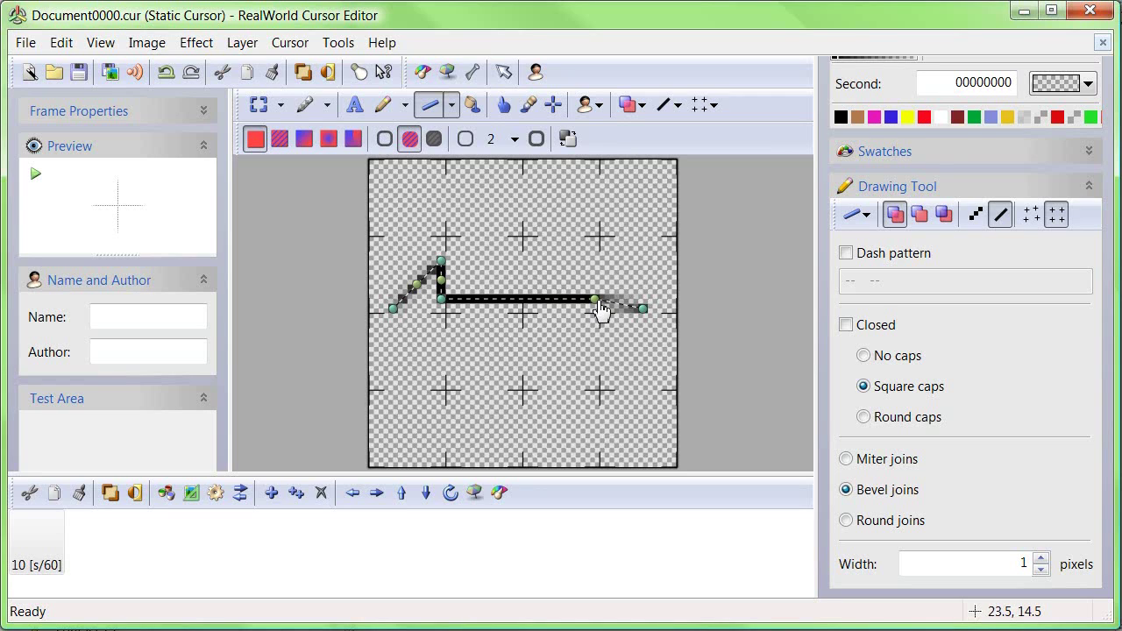
drag(624, 313, 597, 269)
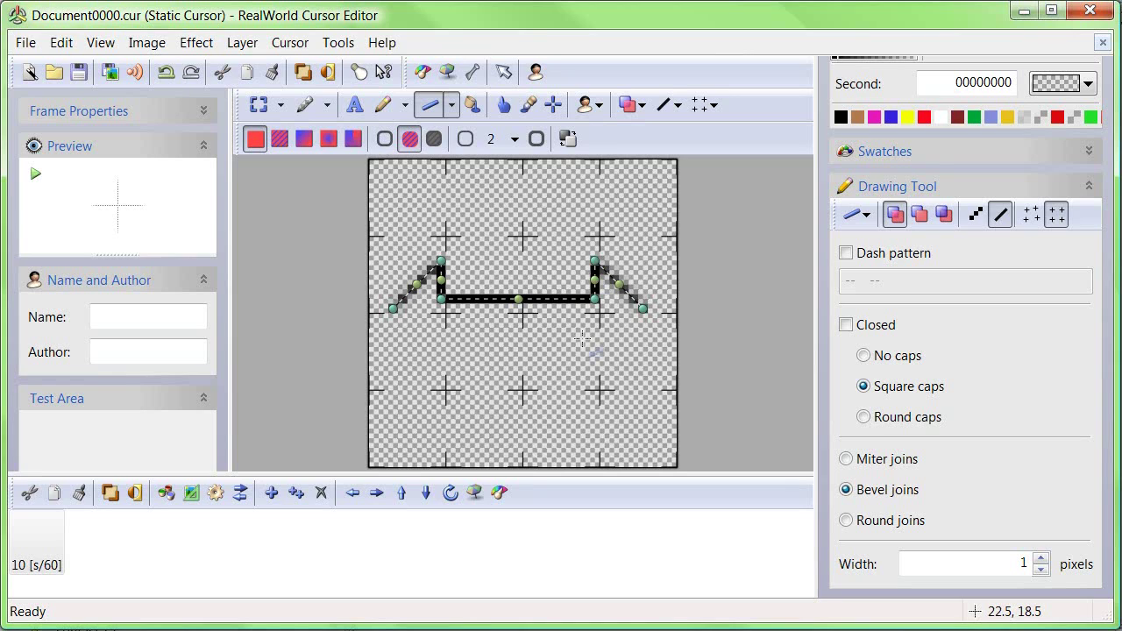
Make the path Closed, add the lower arrowhead points and bottom bar, then level the top bar
click(845, 326)
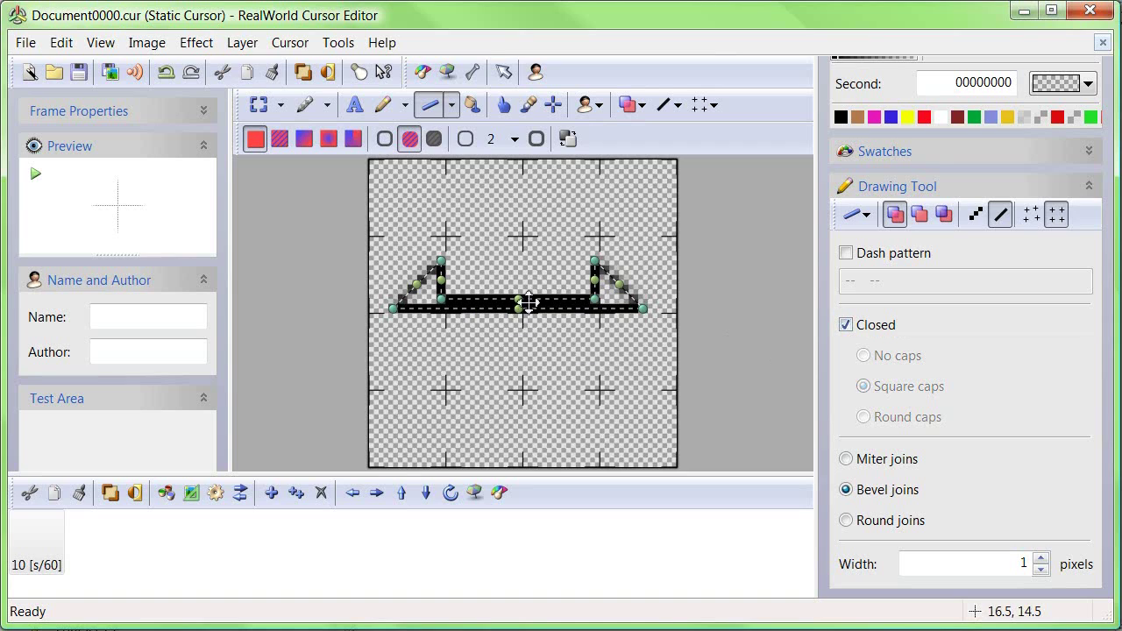
drag(518, 308, 441, 357)
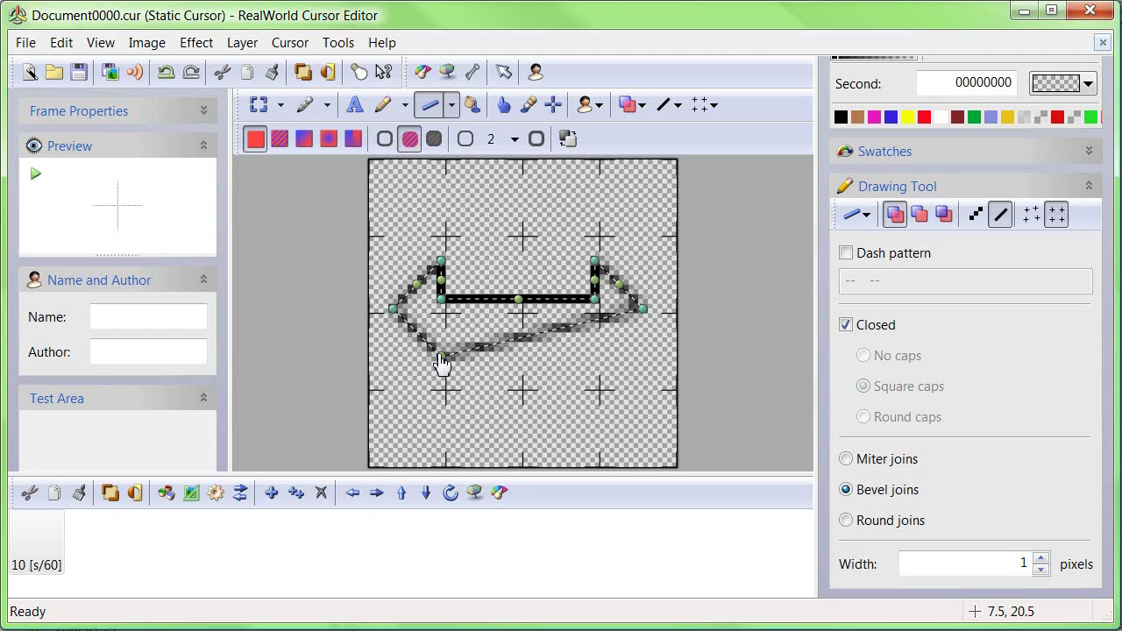
drag(441, 357, 441, 357)
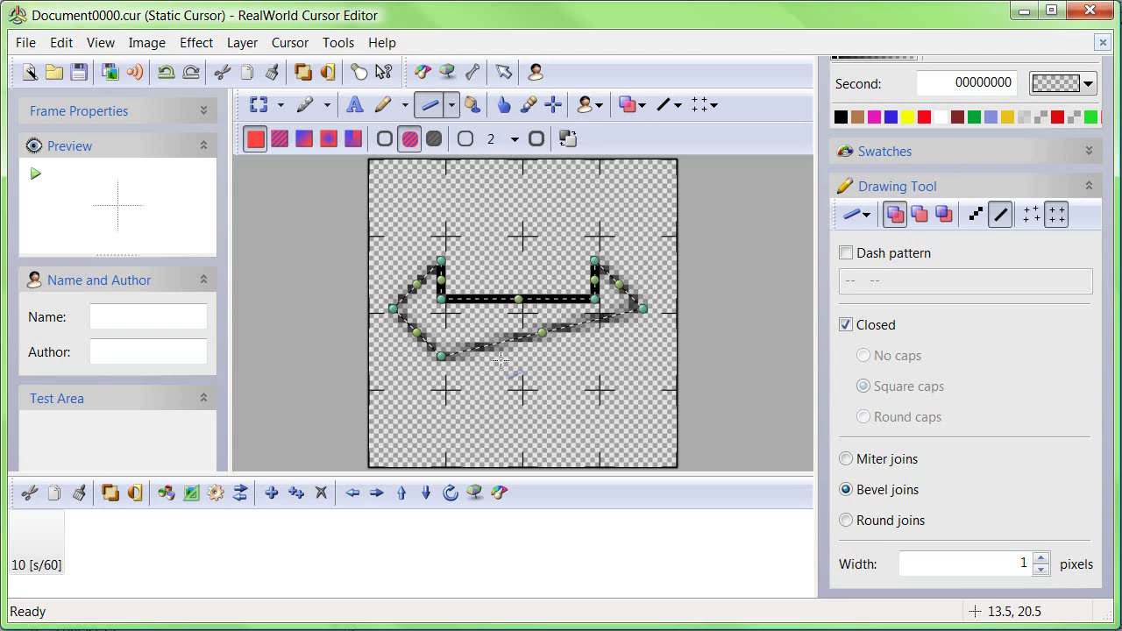
drag(545, 336, 443, 329)
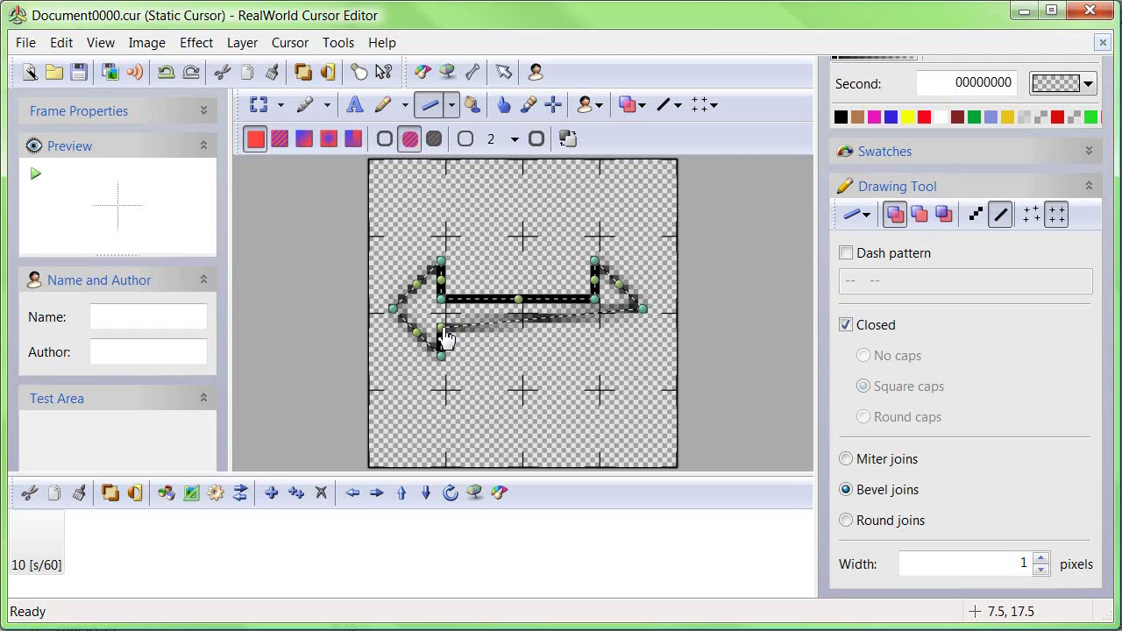
drag(446, 335, 445, 336)
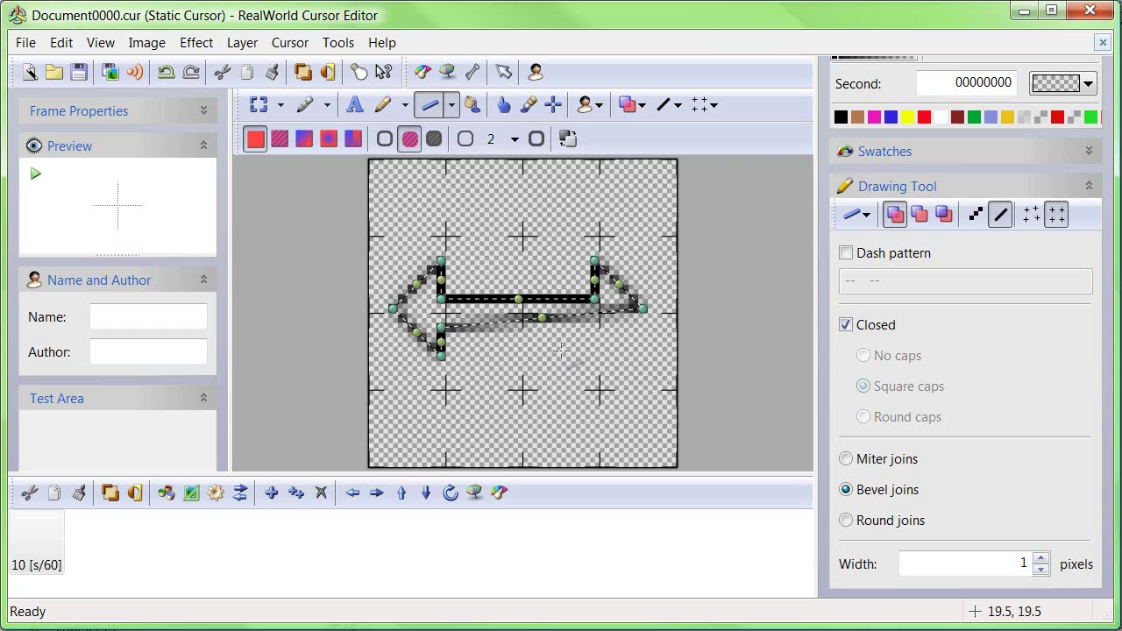
drag(556, 334, 598, 342)
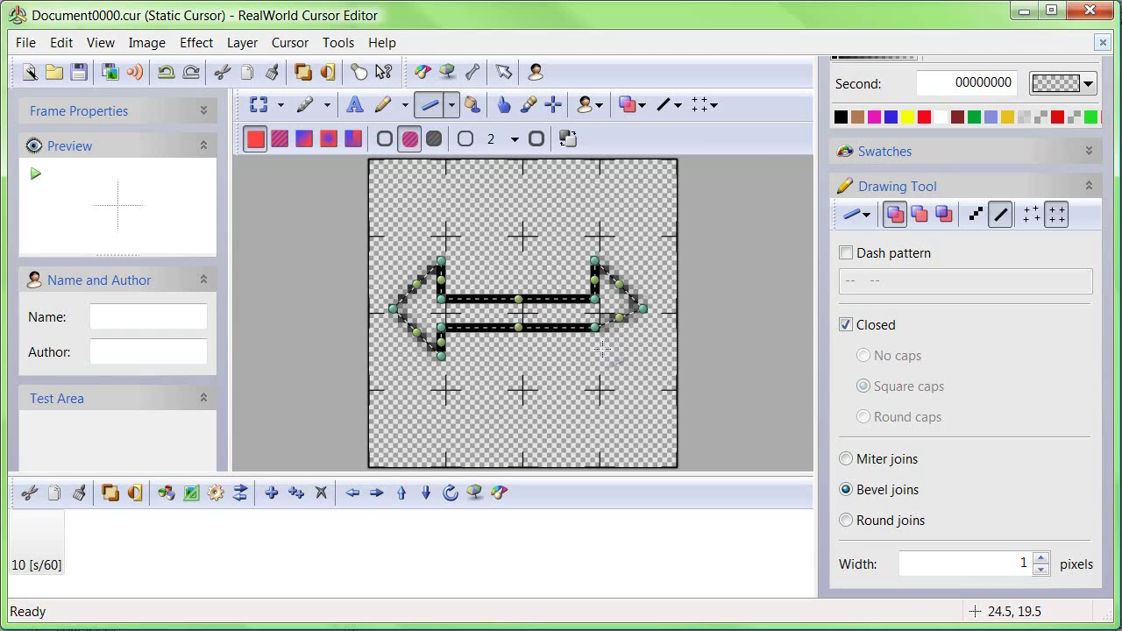
drag(618, 317, 597, 356)
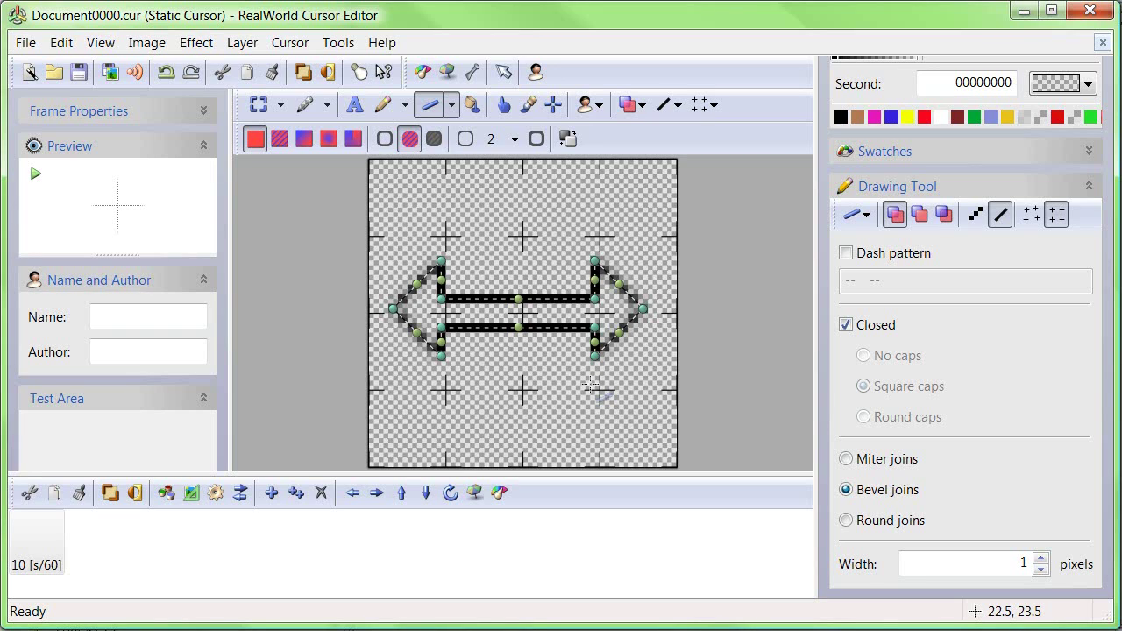
drag(441, 299, 441, 289)
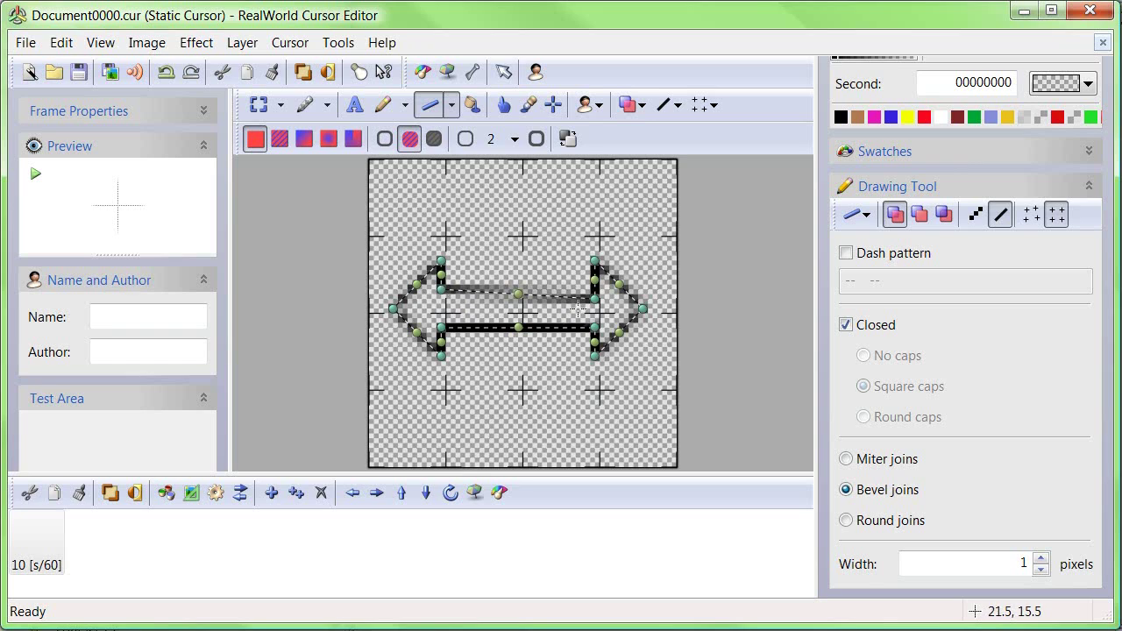
drag(595, 299, 596, 290)
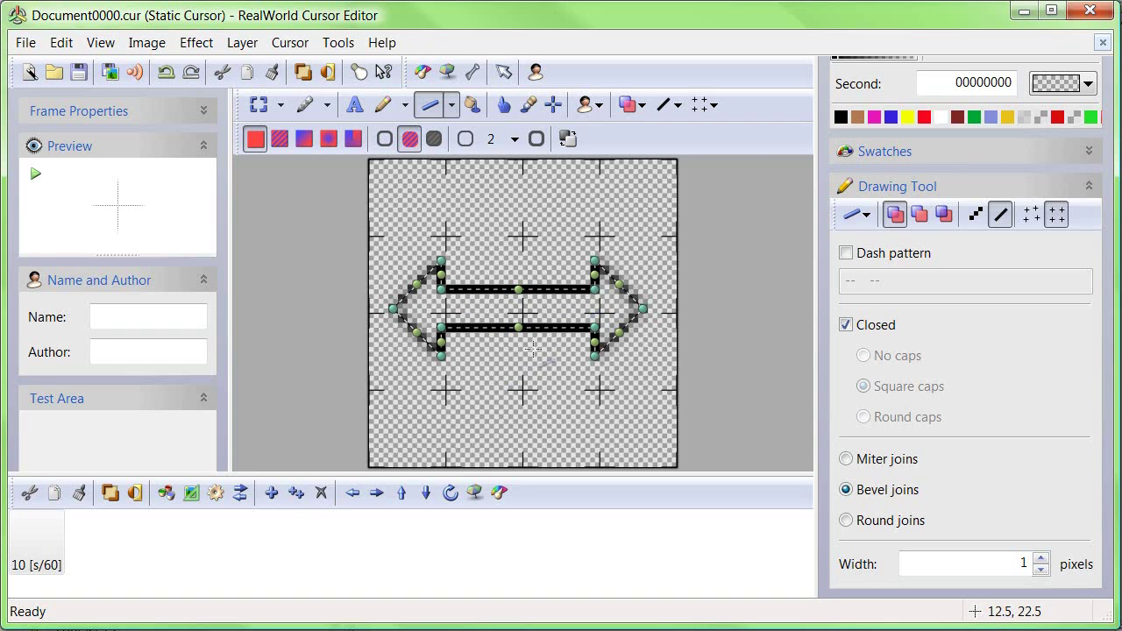
Colour the arrow outline dark blue (FF2934B0) and commit it as pixels
scroll(834, 76, up, 5)
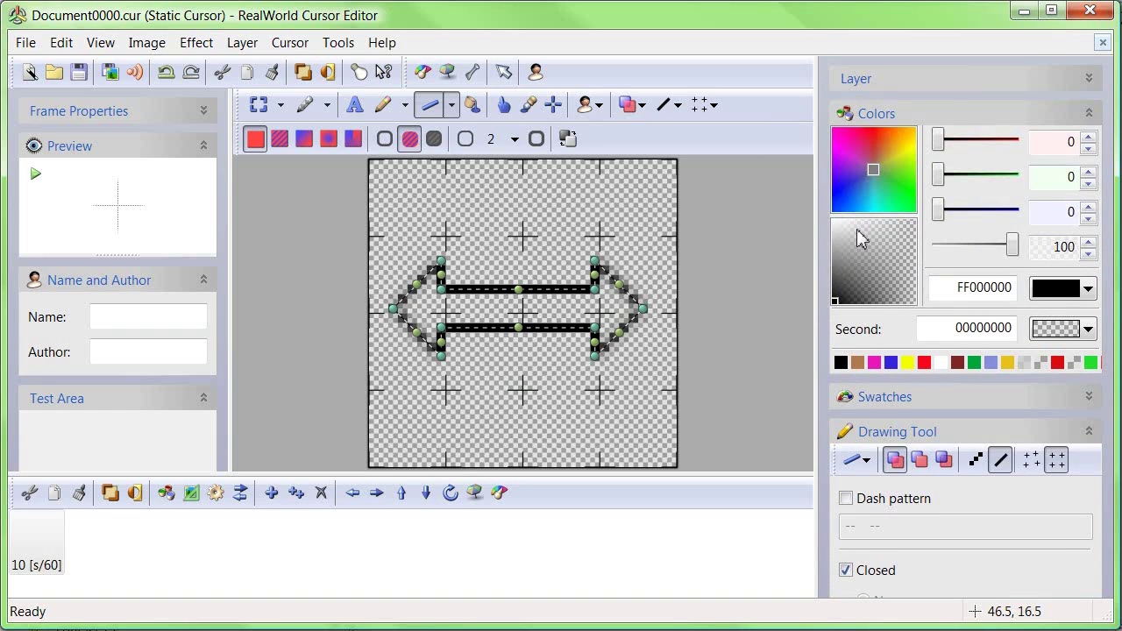
drag(859, 183, 854, 184)
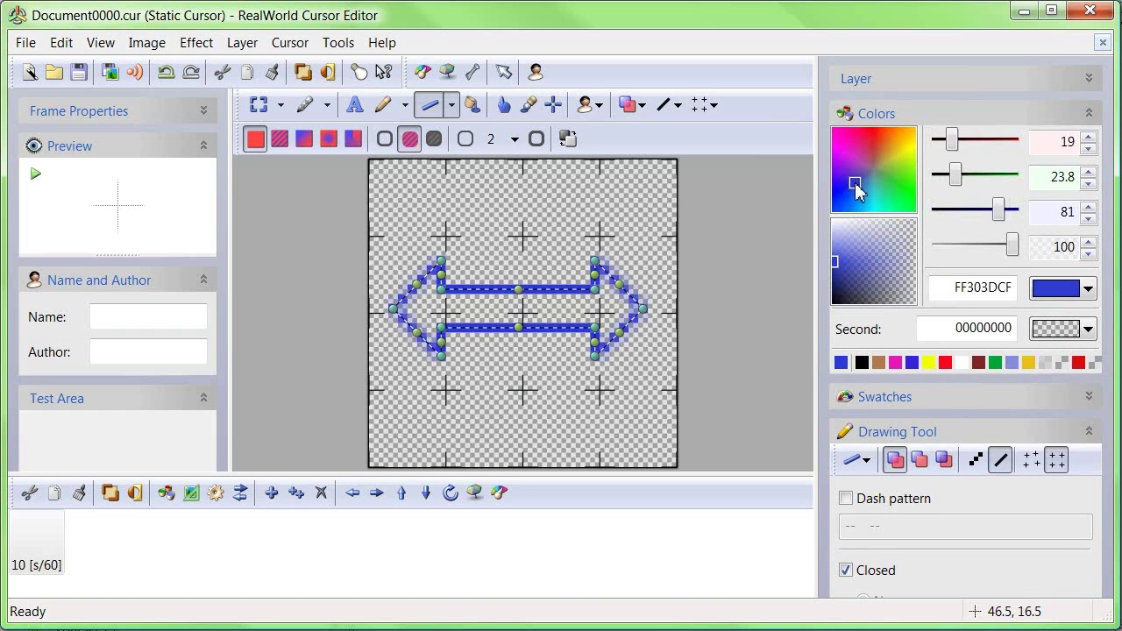
click(832, 269)
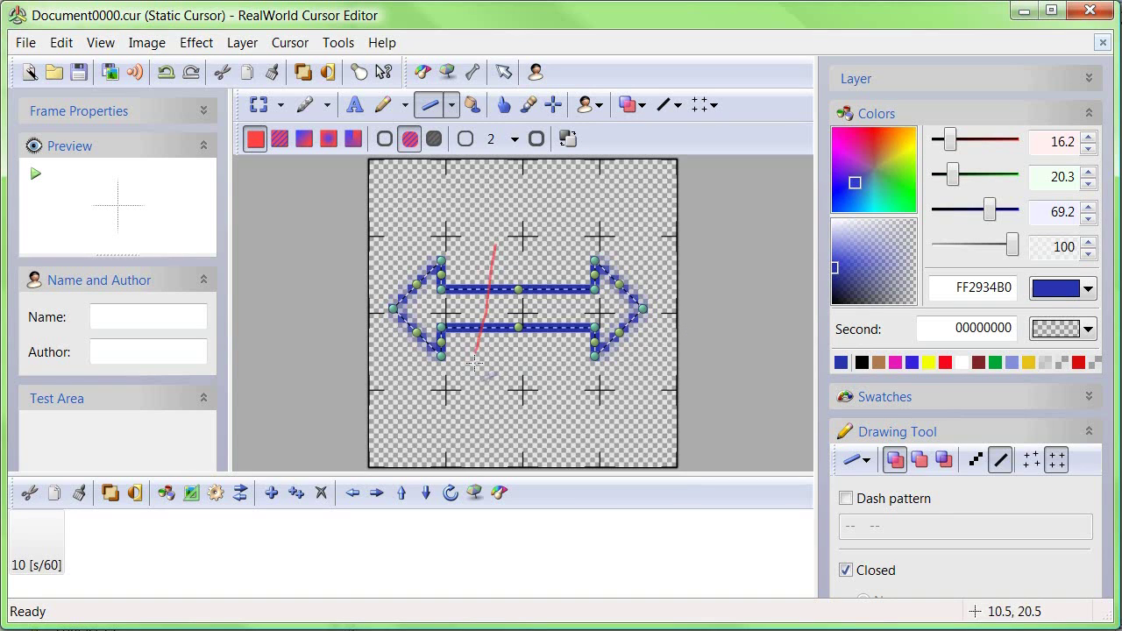
key(Return)
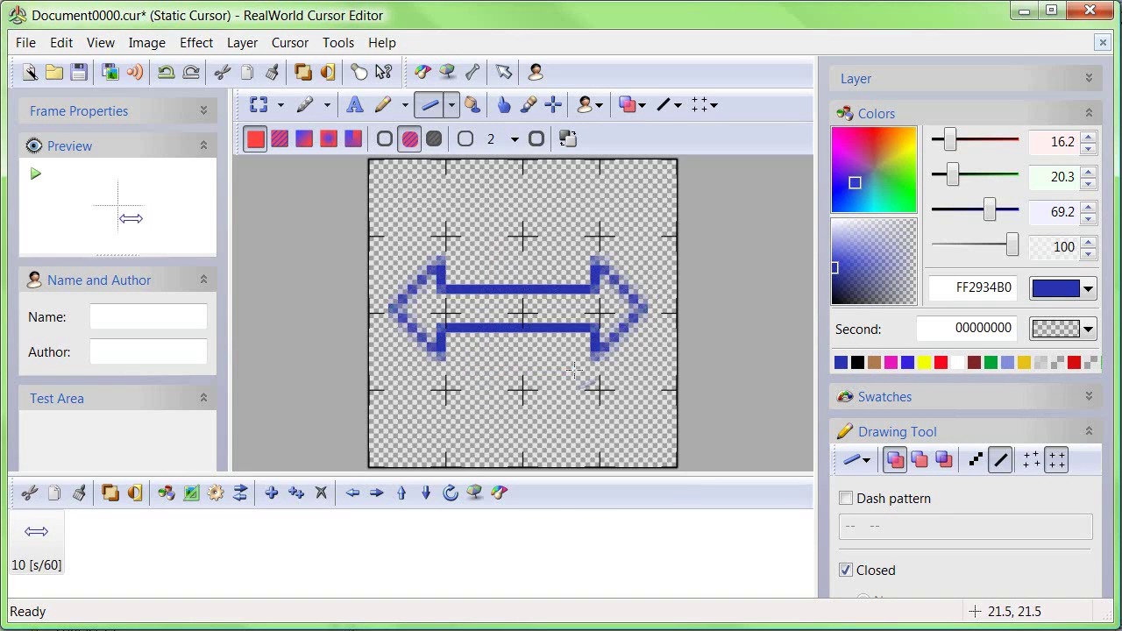
Choose the Fill tool with a pale blue colour (FFCEDAE7)
click(471, 106)
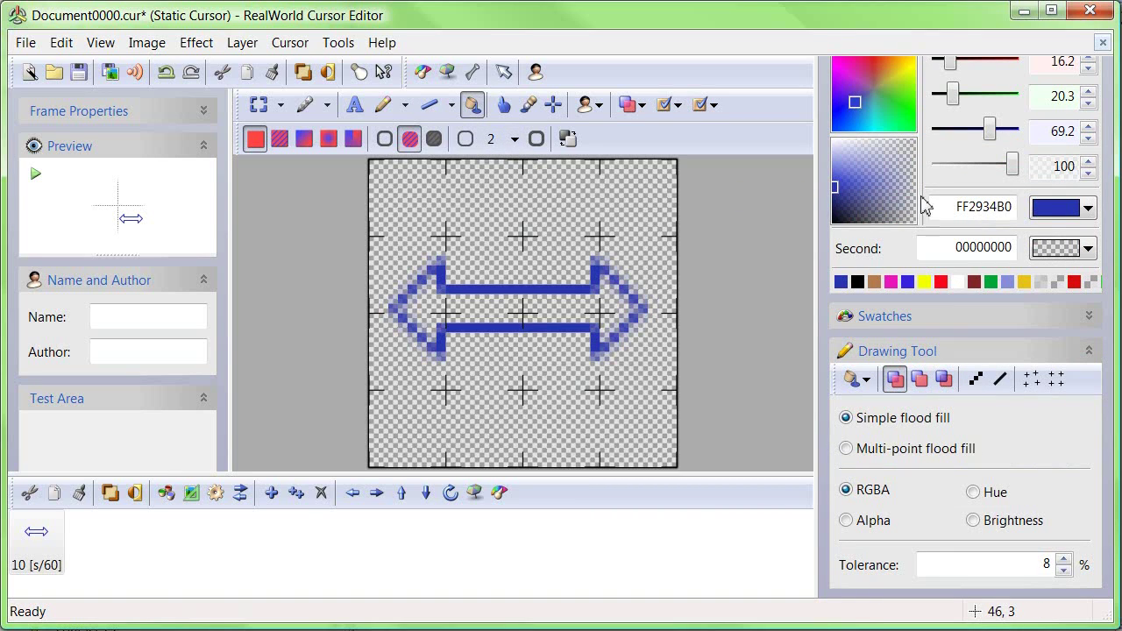
click(1089, 209)
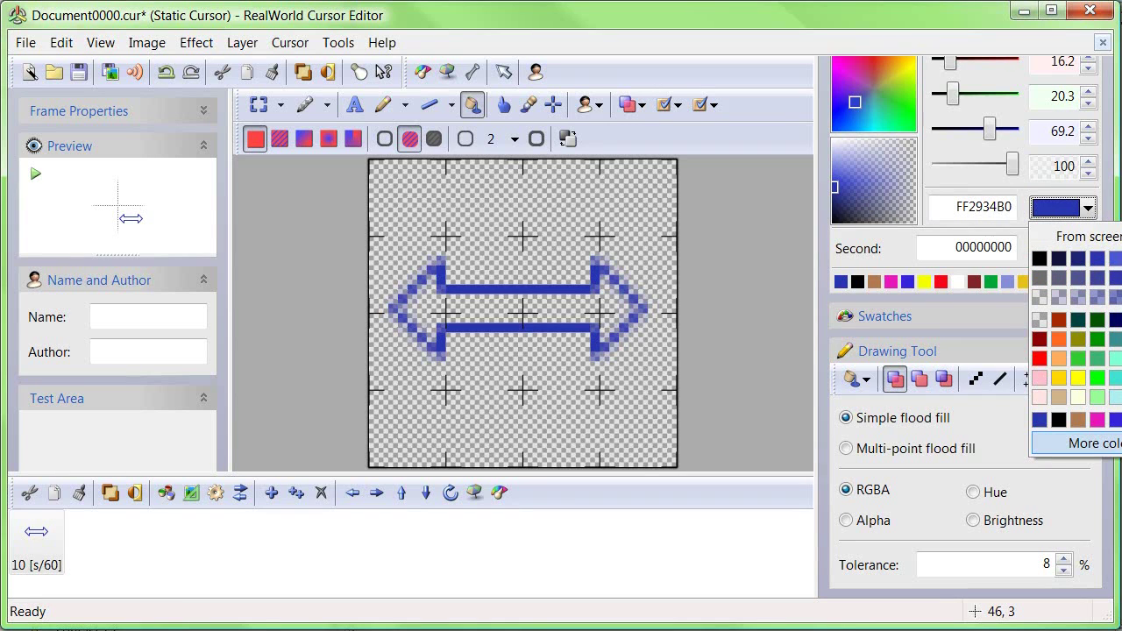
click(1115, 278)
click(1089, 209)
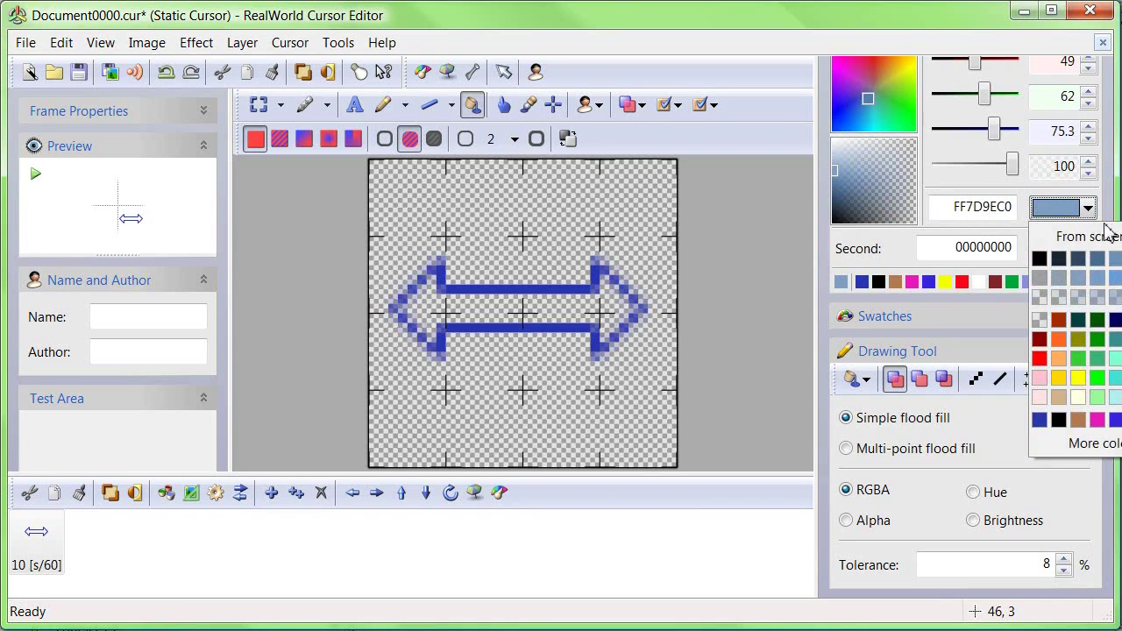
click(1119, 297)
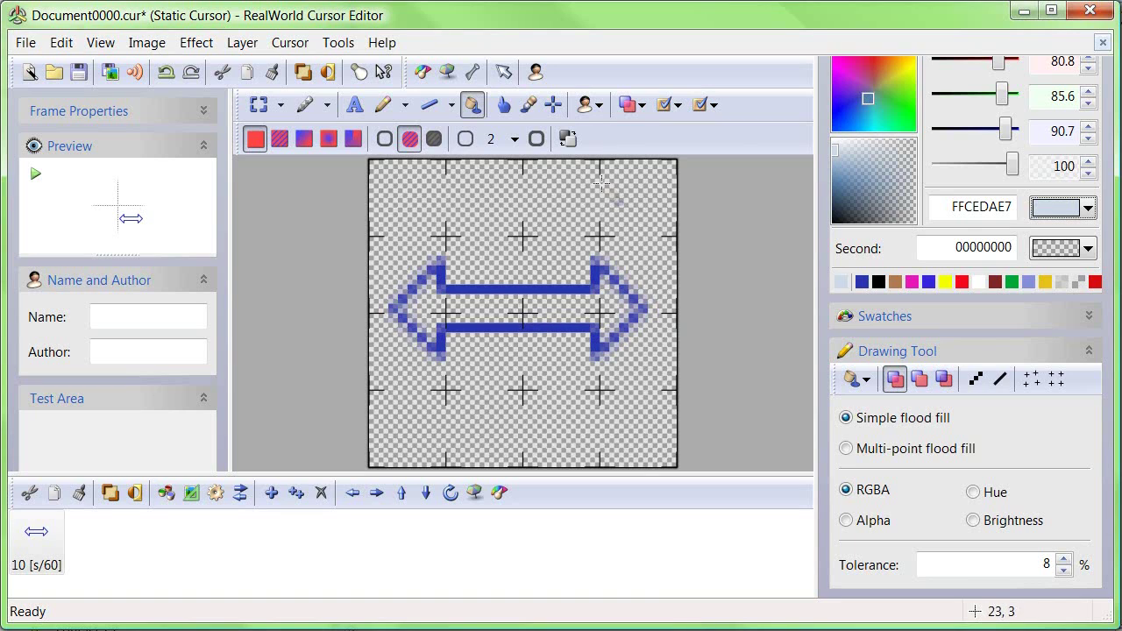
Set the paint mode to Paint under and flood-fill the arrow's interior
click(639, 106)
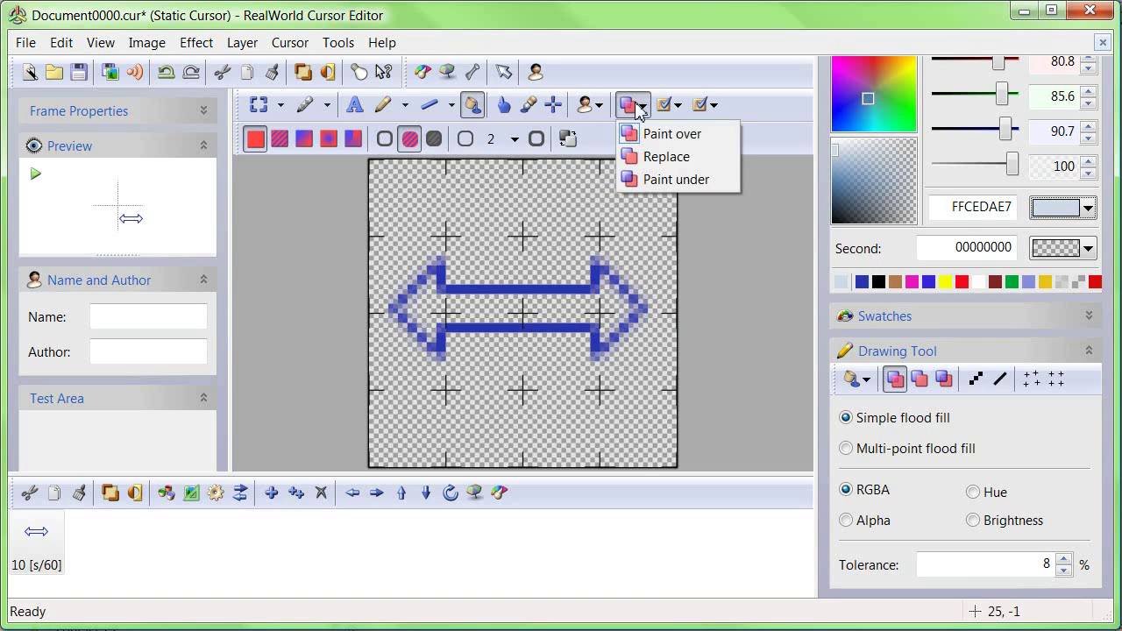
click(654, 183)
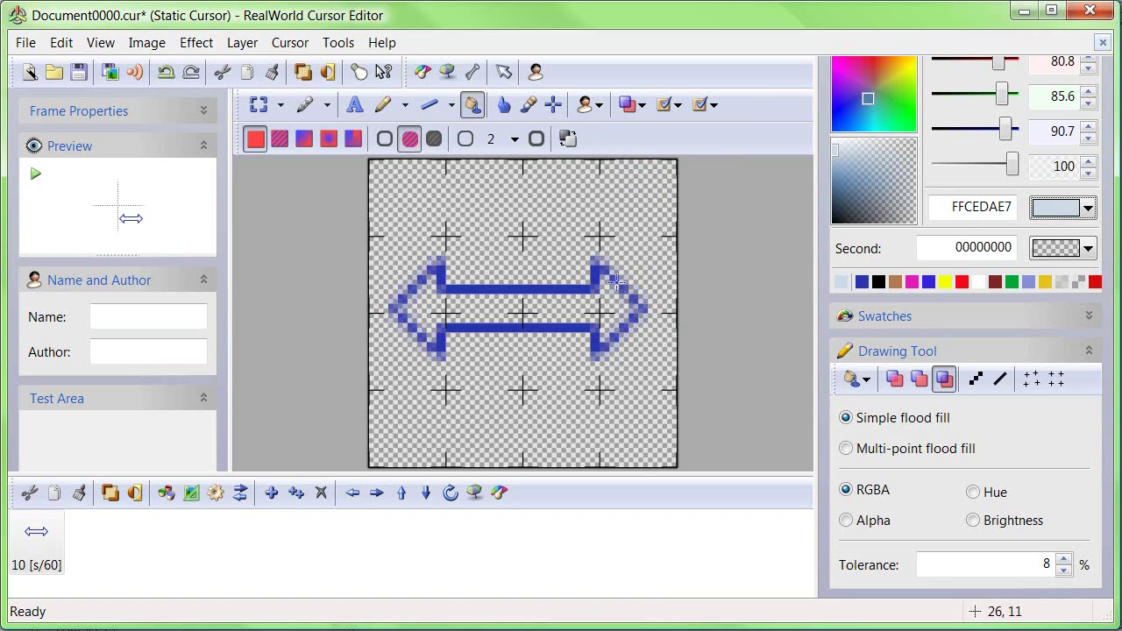
click(541, 312)
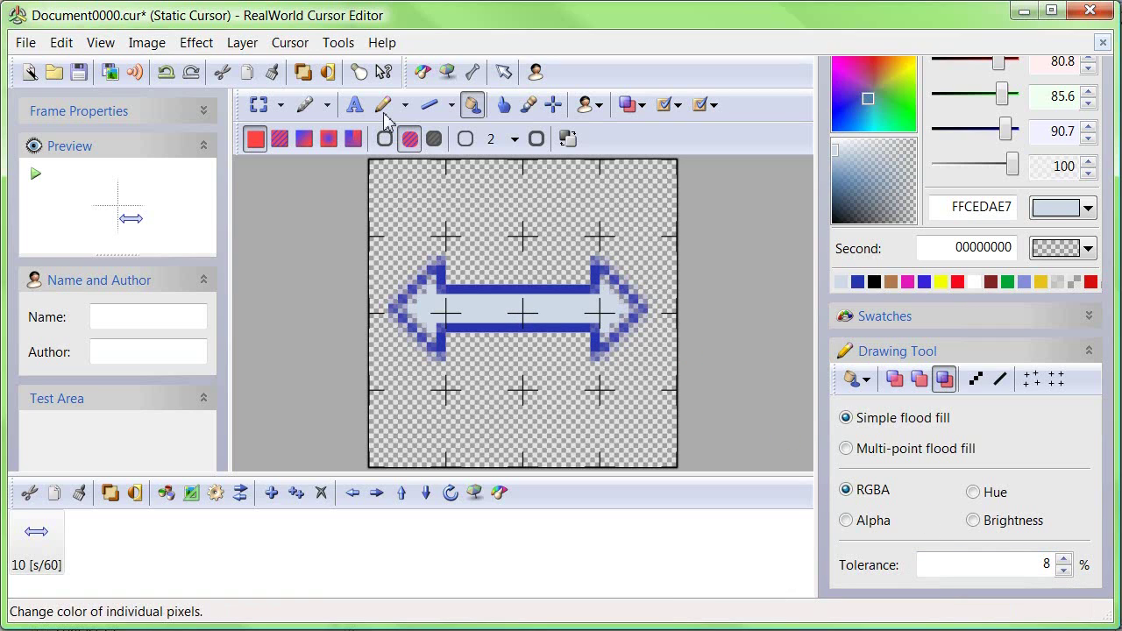
Select the Pencil tool, leaving the paint mode at Paint over
click(383, 106)
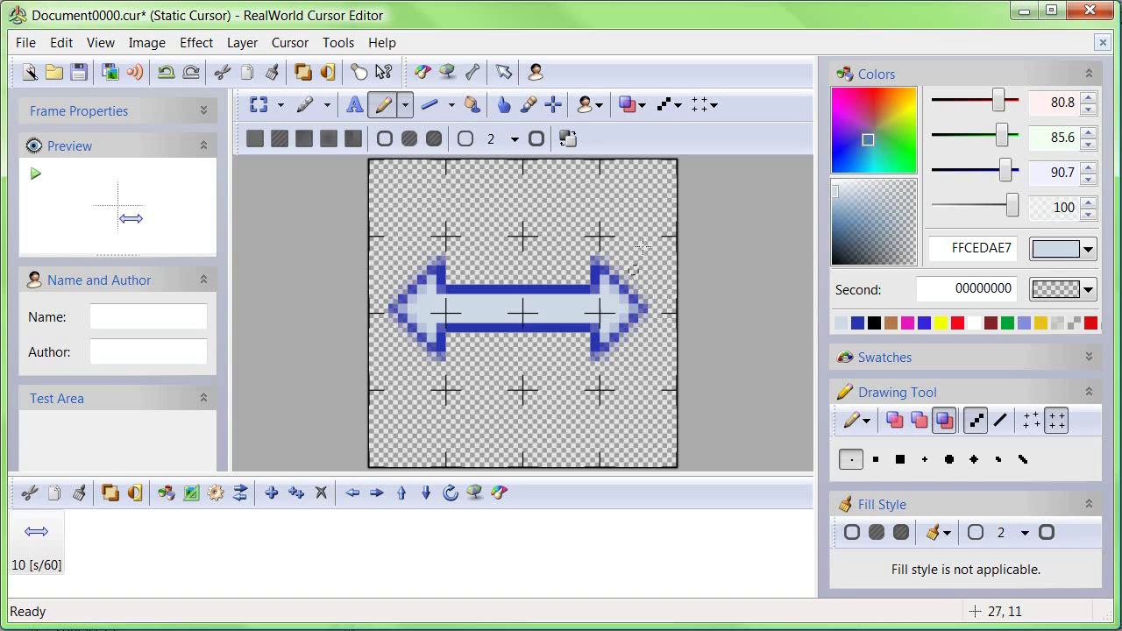
click(631, 104)
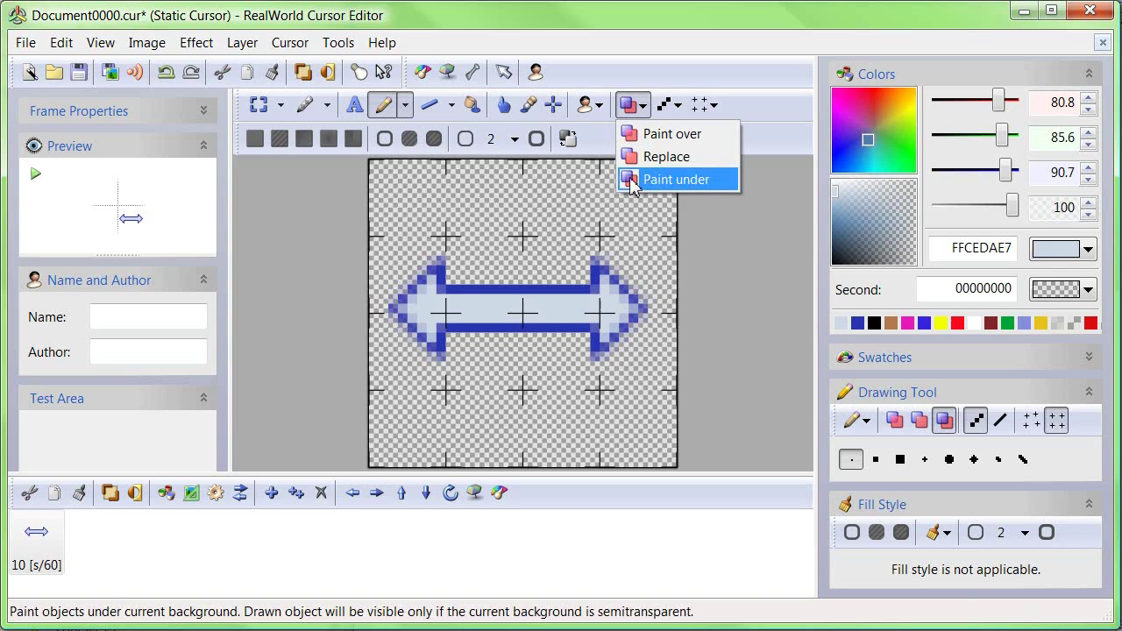
click(643, 106)
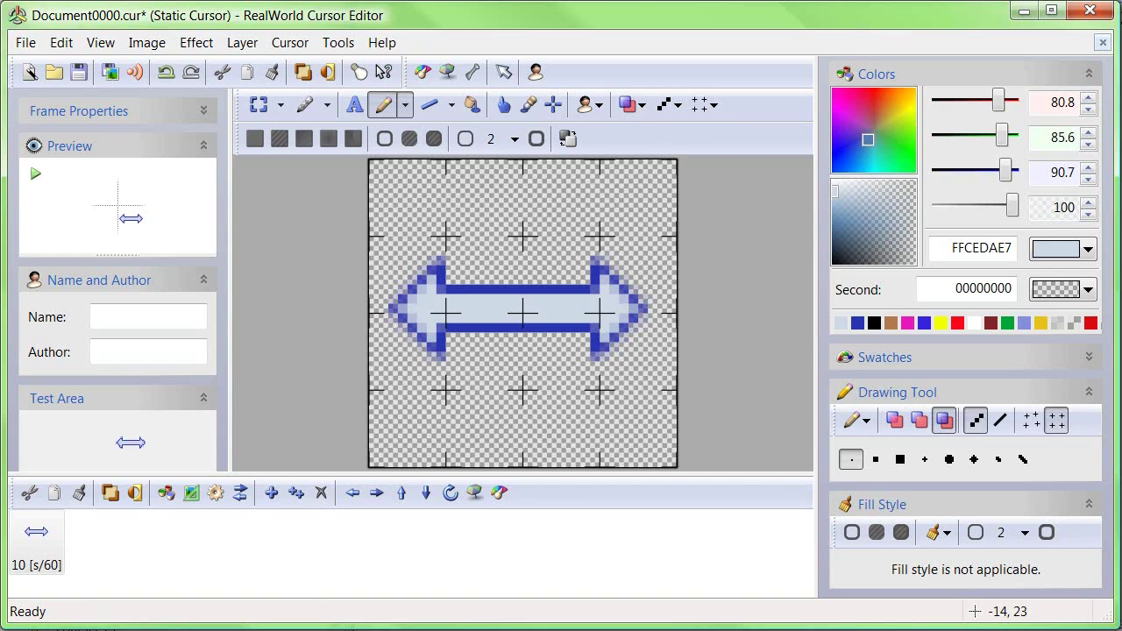
Try the cursor in the Test Area, place its hot spot at the arrow's centre, and retest
mouse_move(98, 443)
mouse_down()
mouse_move(131, 428)
mouse_move(65, 431)
mouse_move(151, 443)
mouse_move(93, 443)
mouse_move(161, 433)
mouse_move(92, 436)
mouse_move(106, 458)
mouse_move(172, 458)
mouse_move(108, 451)
mouse_move(137, 454)
mouse_up()
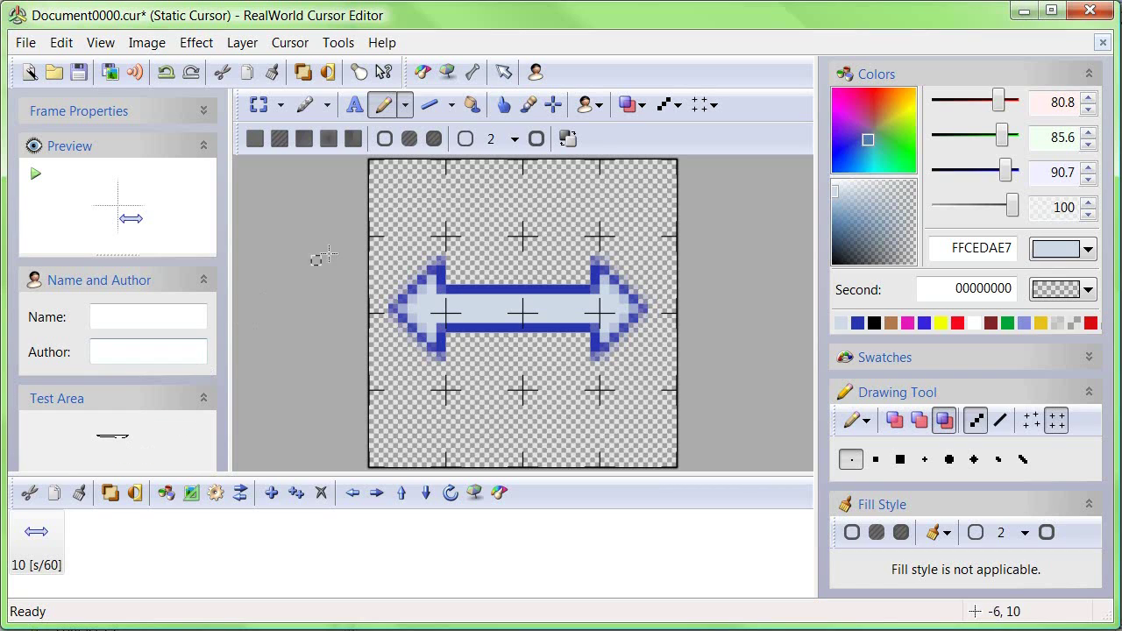
click(550, 110)
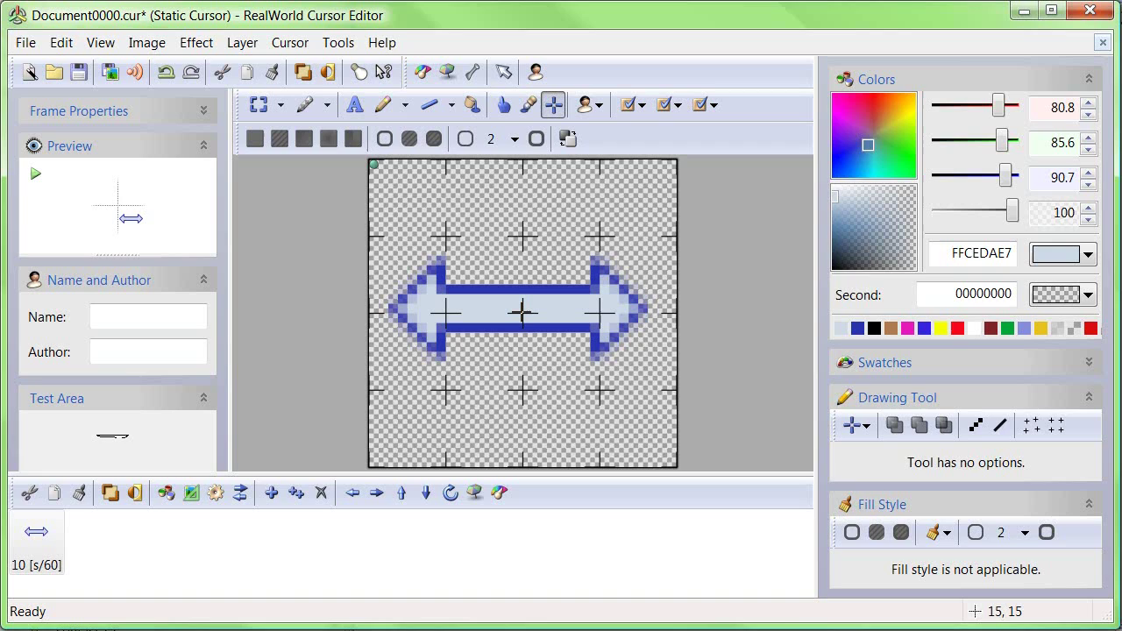
click(522, 311)
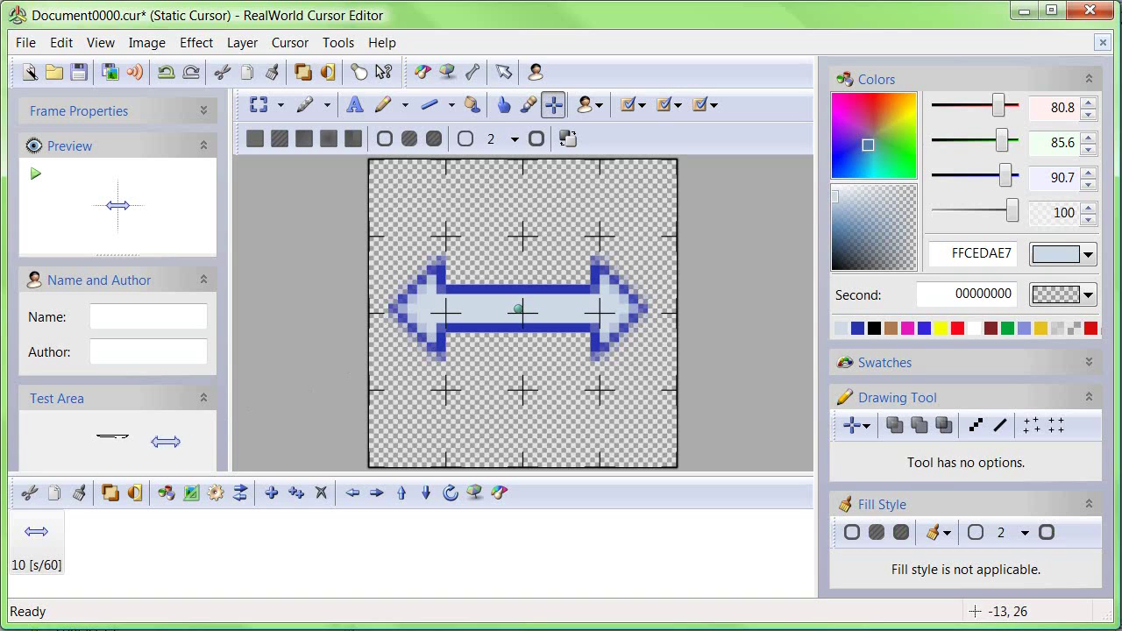
mouse_move(166, 447)
mouse_down()
mouse_move(83, 458)
mouse_move(179, 454)
mouse_move(118, 450)
mouse_move(122, 421)
mouse_move(122, 467)
mouse_move(122, 430)
mouse_up()
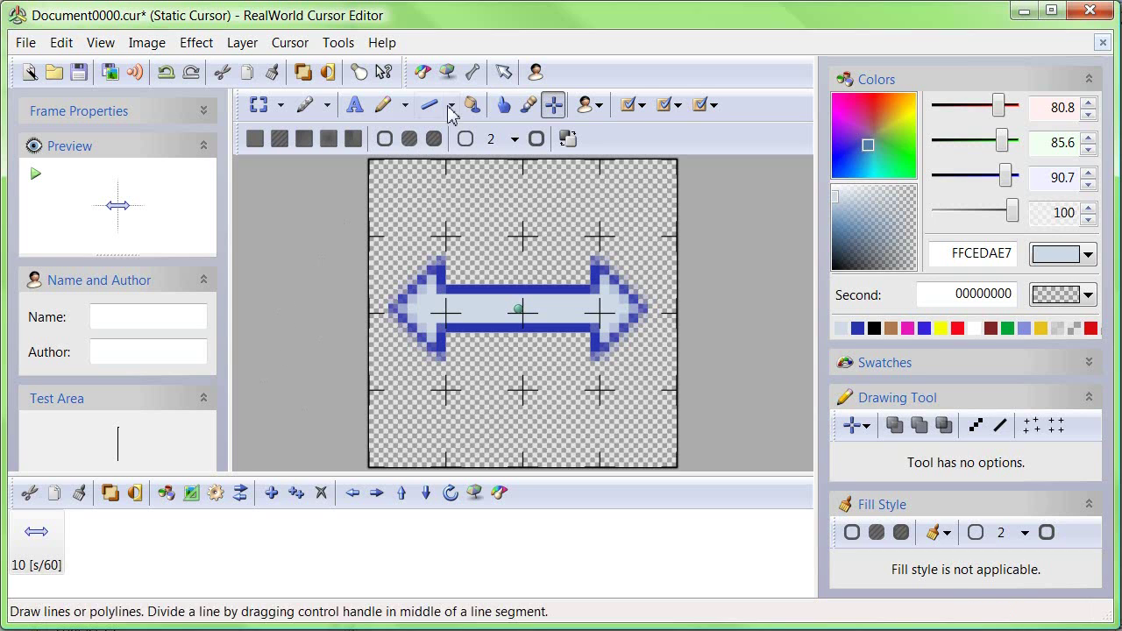
Apply a Bevel of amount 3 and blur 2 with rotated light, Remember configuration off
click(475, 73)
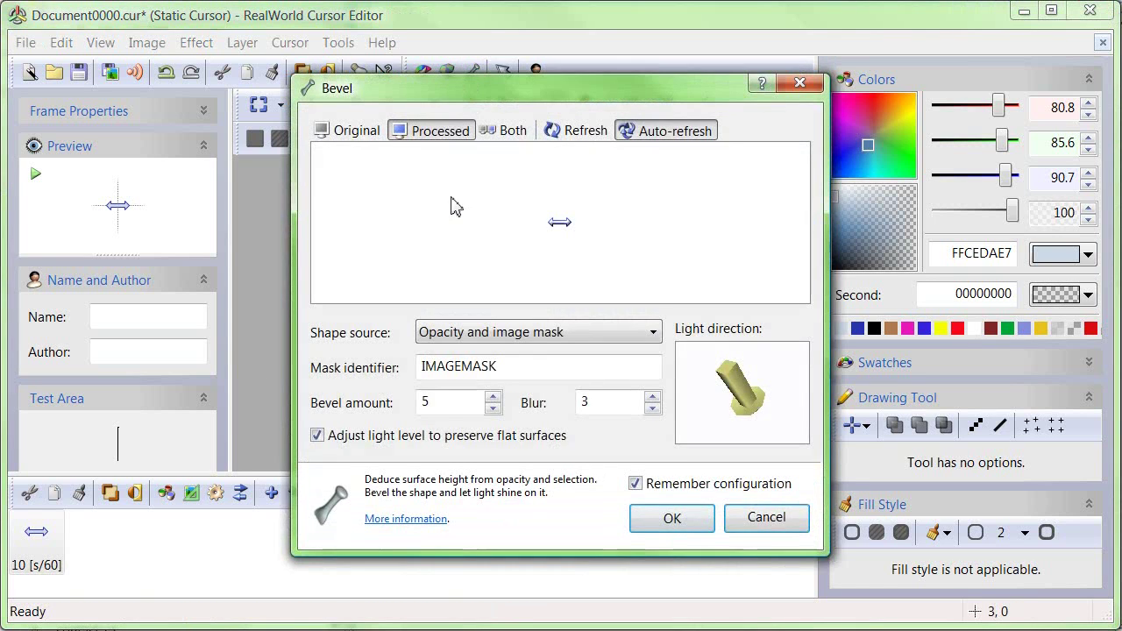
drag(439, 403, 395, 406)
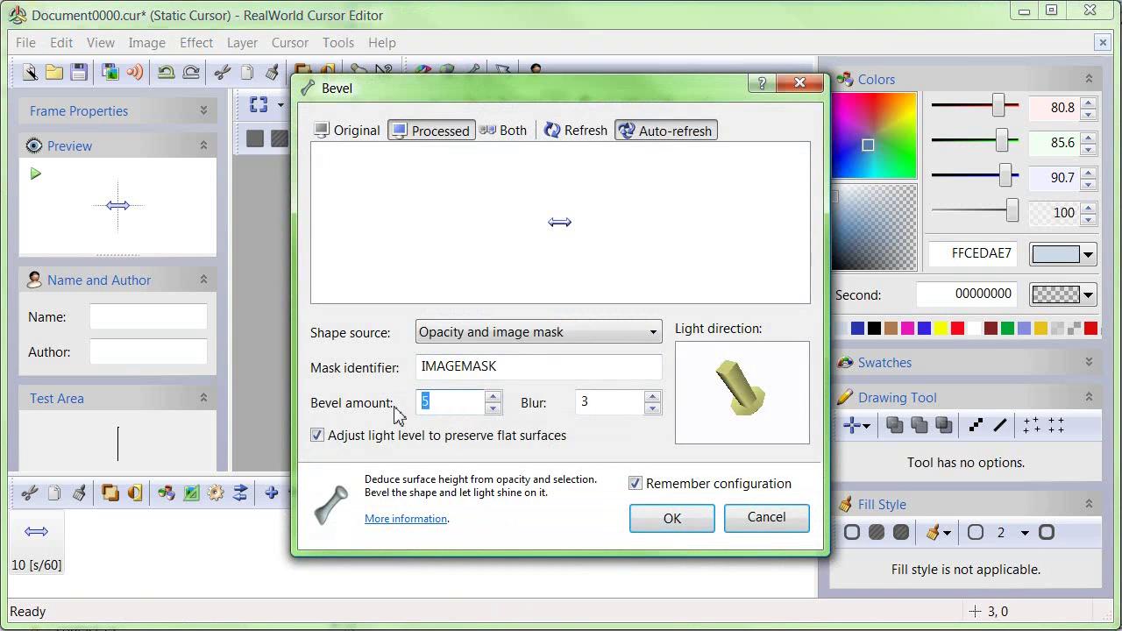
text(3)
drag(627, 407, 562, 402)
text(2)
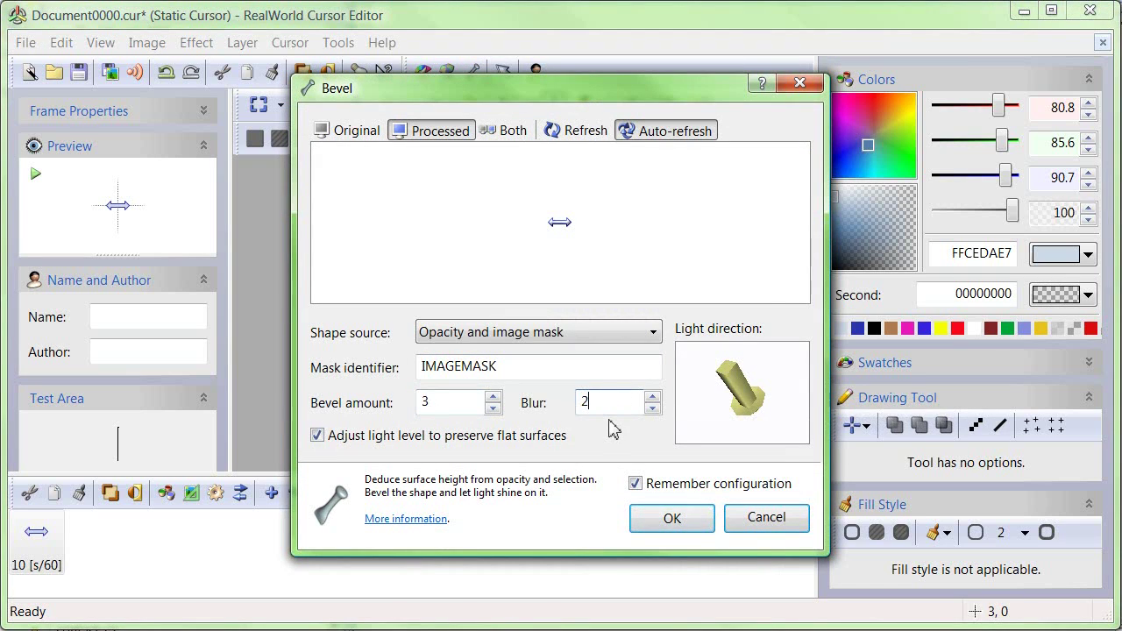
drag(740, 388, 741, 396)
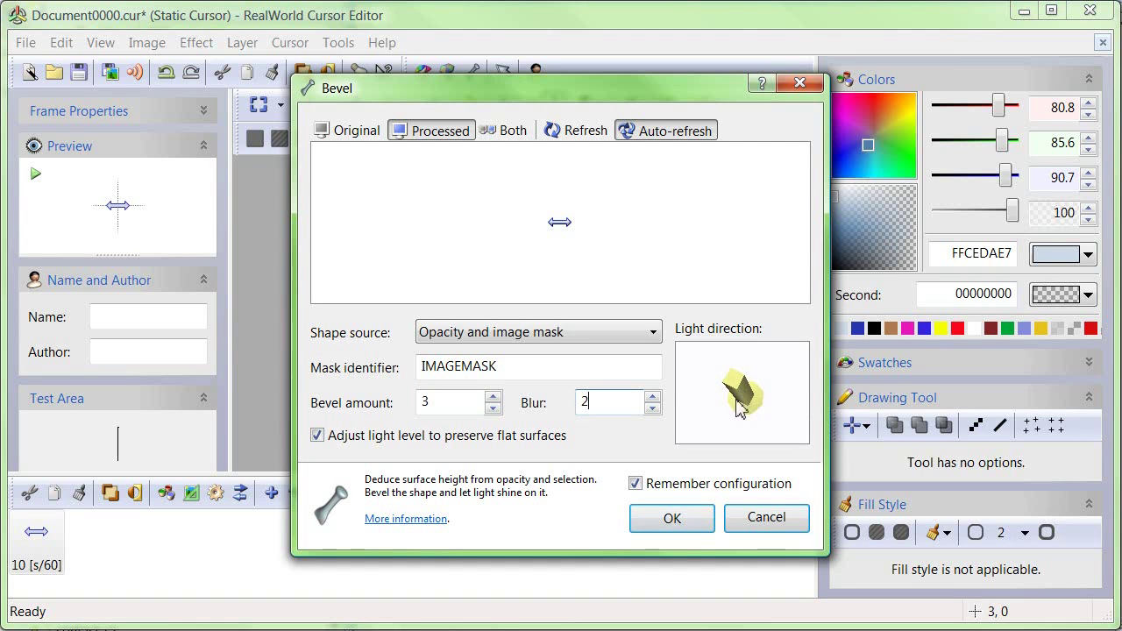
click(671, 485)
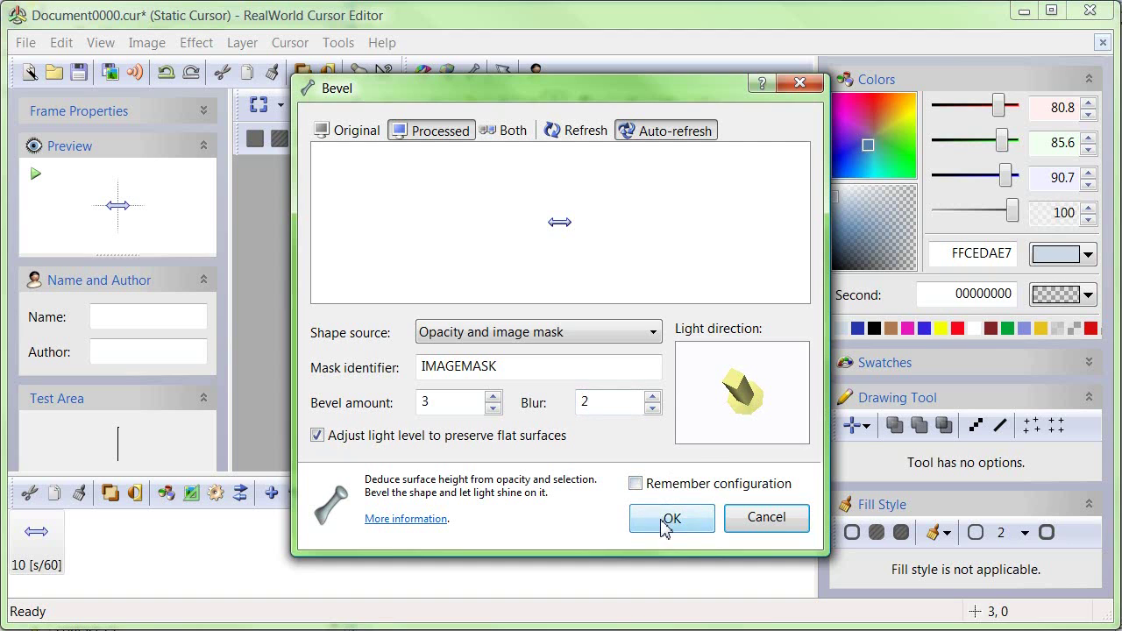
click(666, 518)
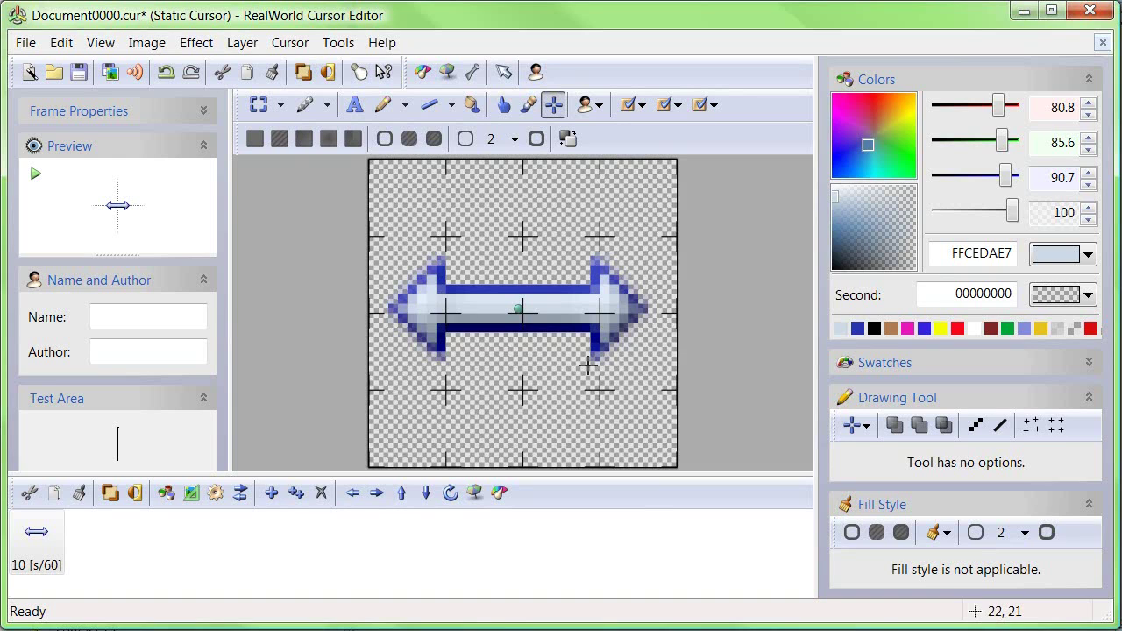
Add a size 3, 1-pixel offset, 60% density drop shadow and try it in the Test Area
click(448, 74)
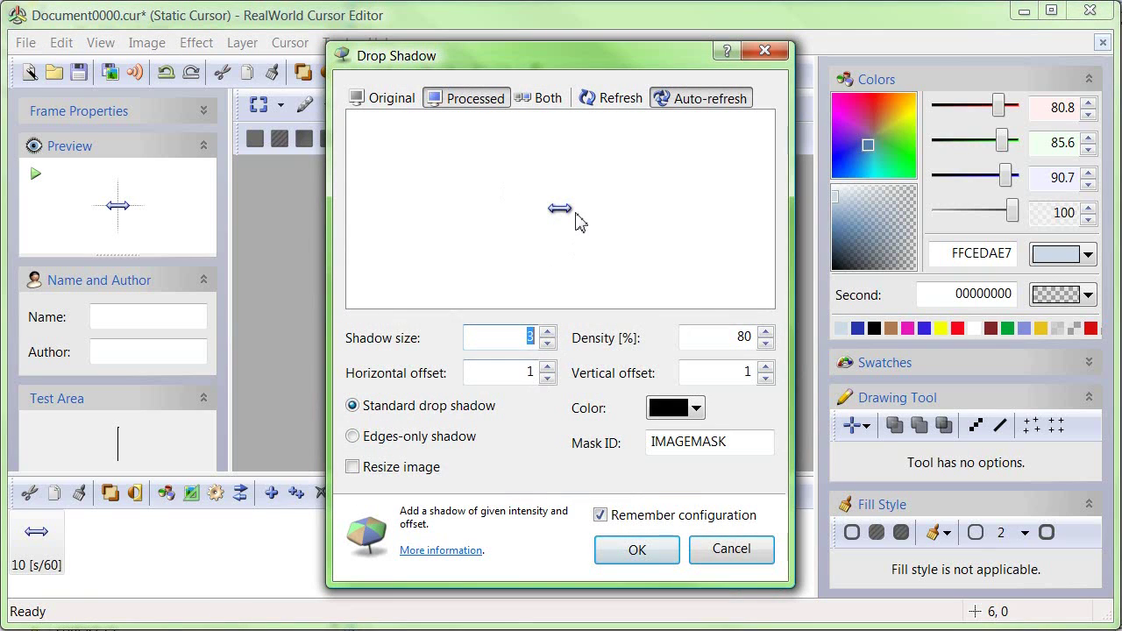
click(766, 344)
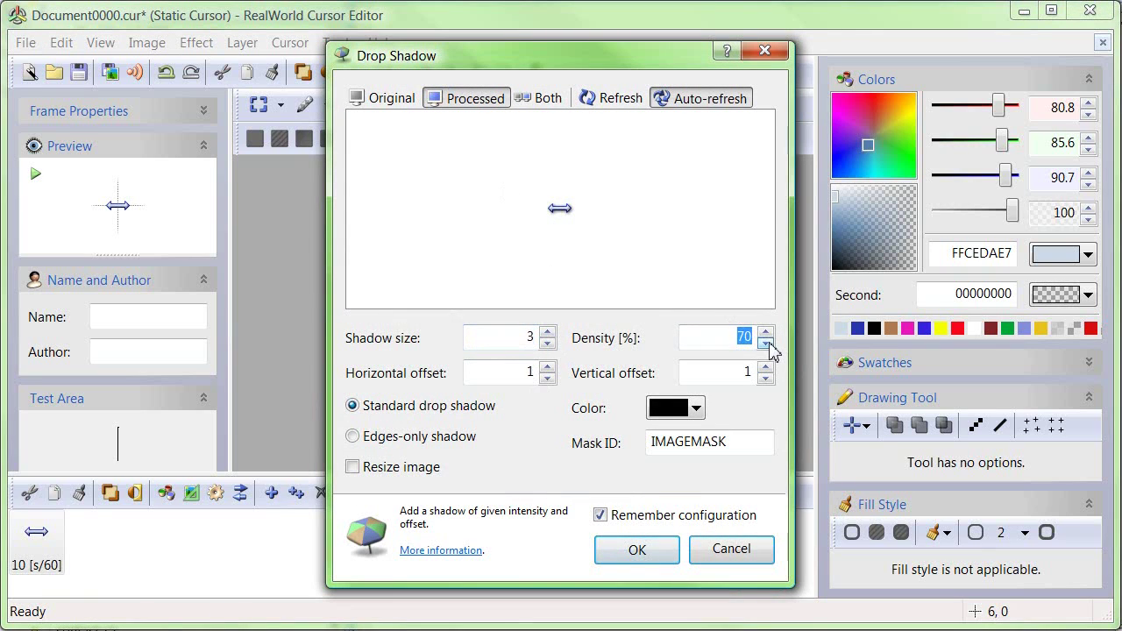
click(600, 515)
click(620, 550)
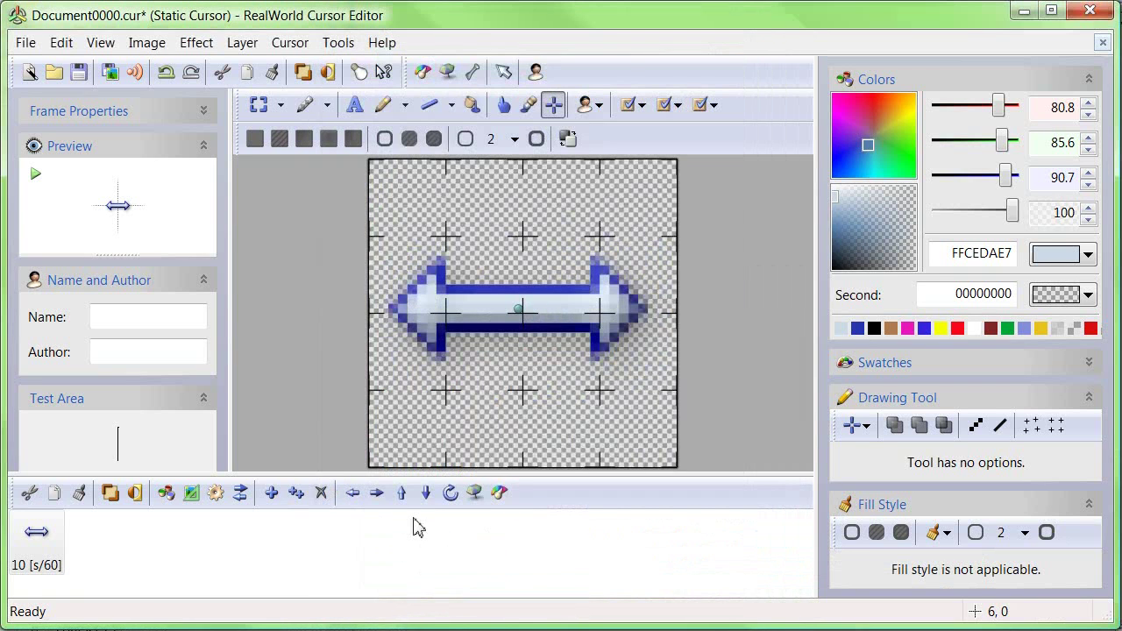
mouse_move(155, 450)
mouse_down()
mouse_move(78, 454)
mouse_move(134, 454)
mouse_move(112, 429)
mouse_move(111, 474)
mouse_move(125, 437)
mouse_up()
Replace the Document0000 name with blue-resizing and save the .cur file to the Desktop
click(79, 72)
click(541, 404)
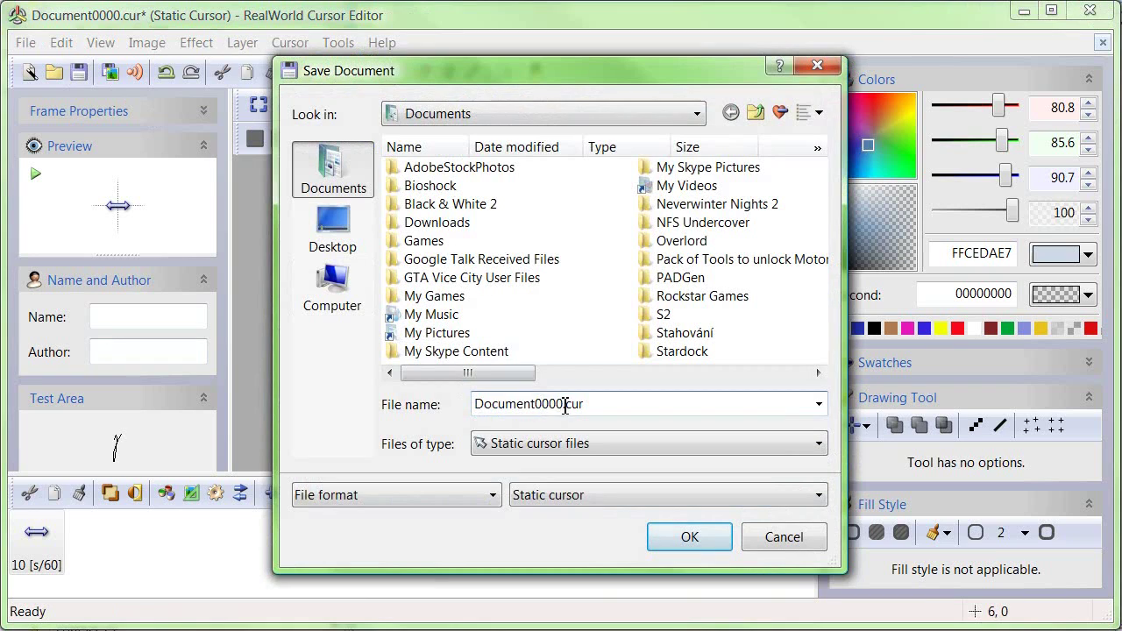
drag(563, 404, 423, 414)
text(blue)
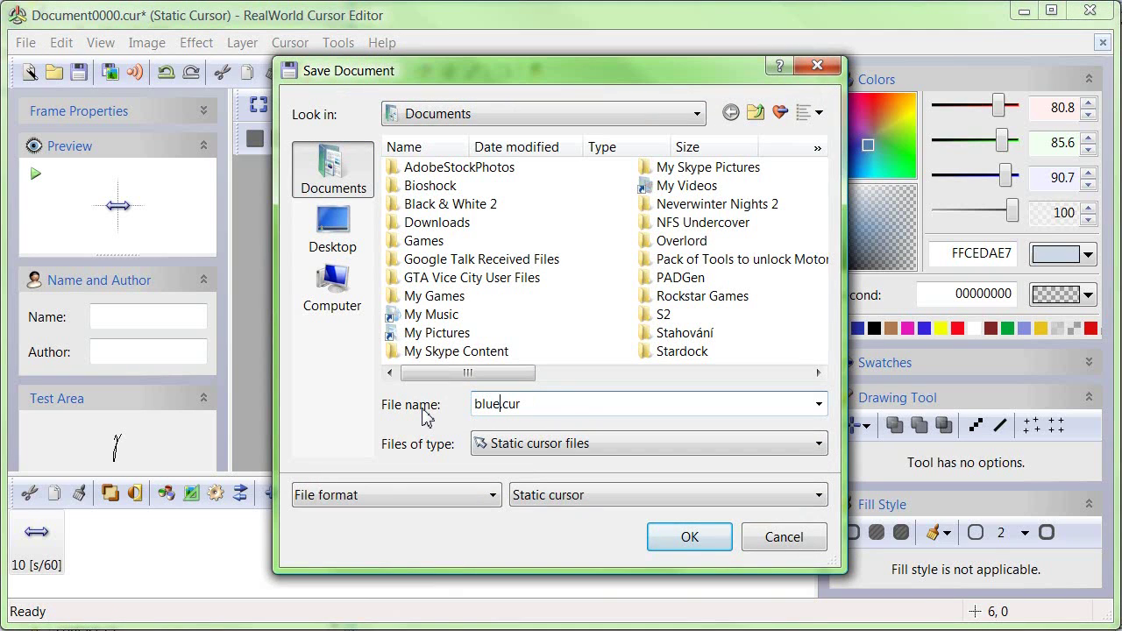
text(-resizing)
click(355, 235)
click(688, 537)
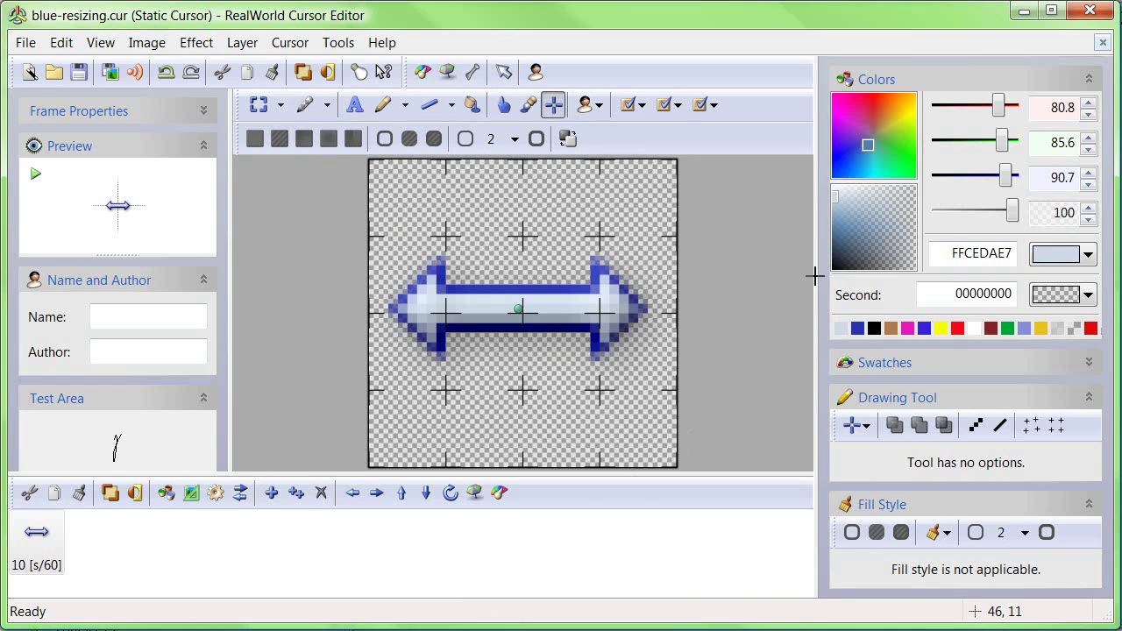
Set this cursor as the Horizontal resize cursor through Cursor > Use current for
click(282, 47)
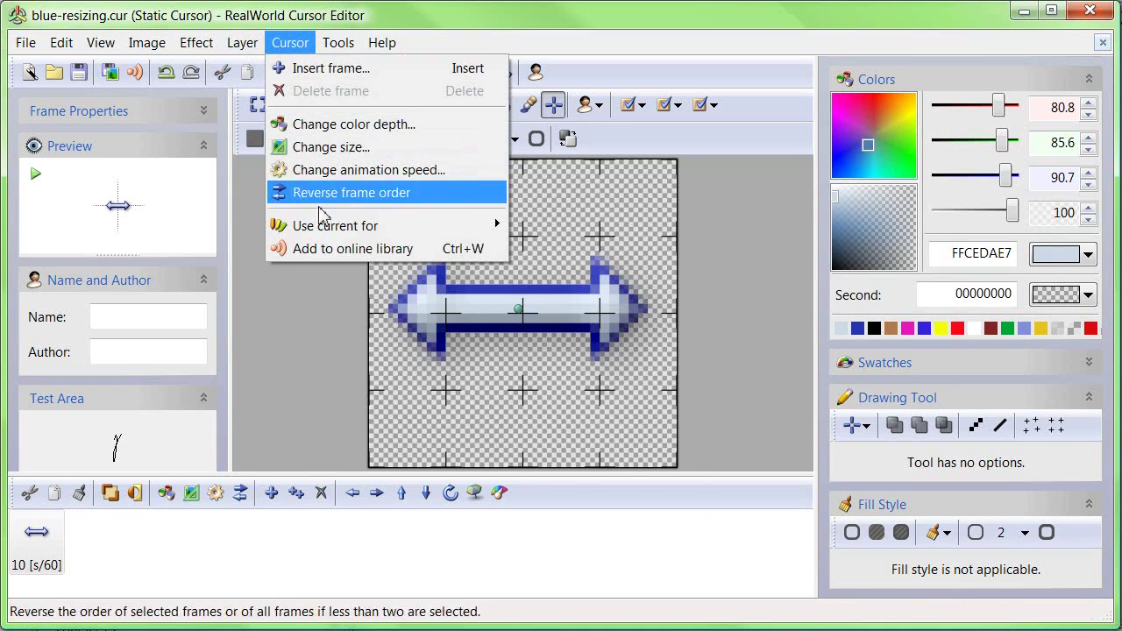
mouse_move(323, 232)
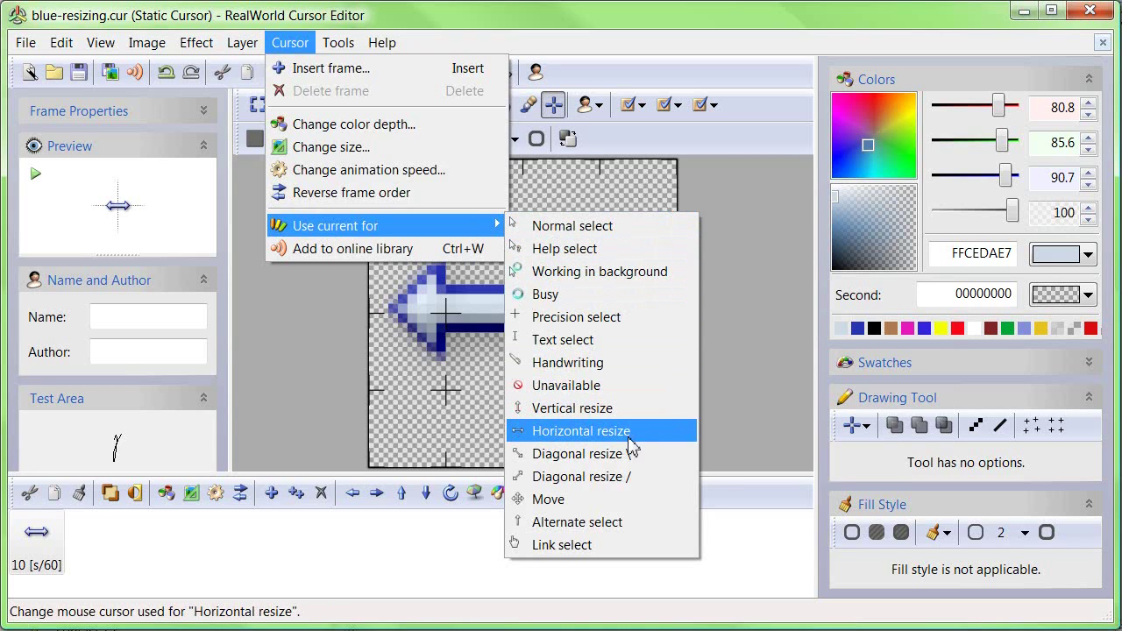
click(581, 431)
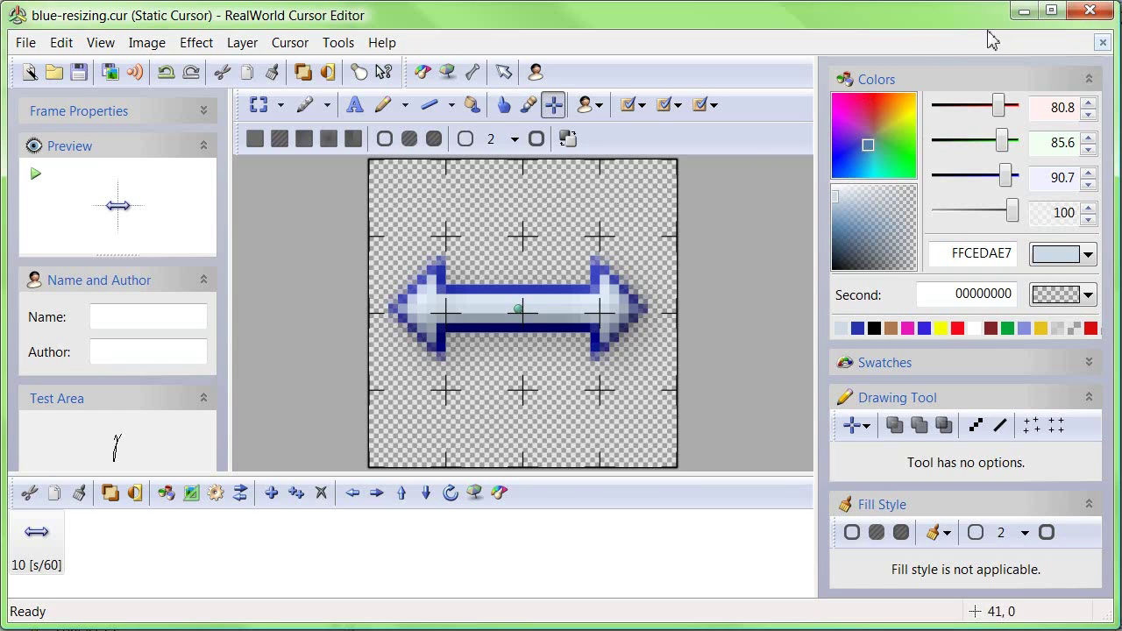
Close blue-resizing.cur to get back to the Create page
click(1103, 43)
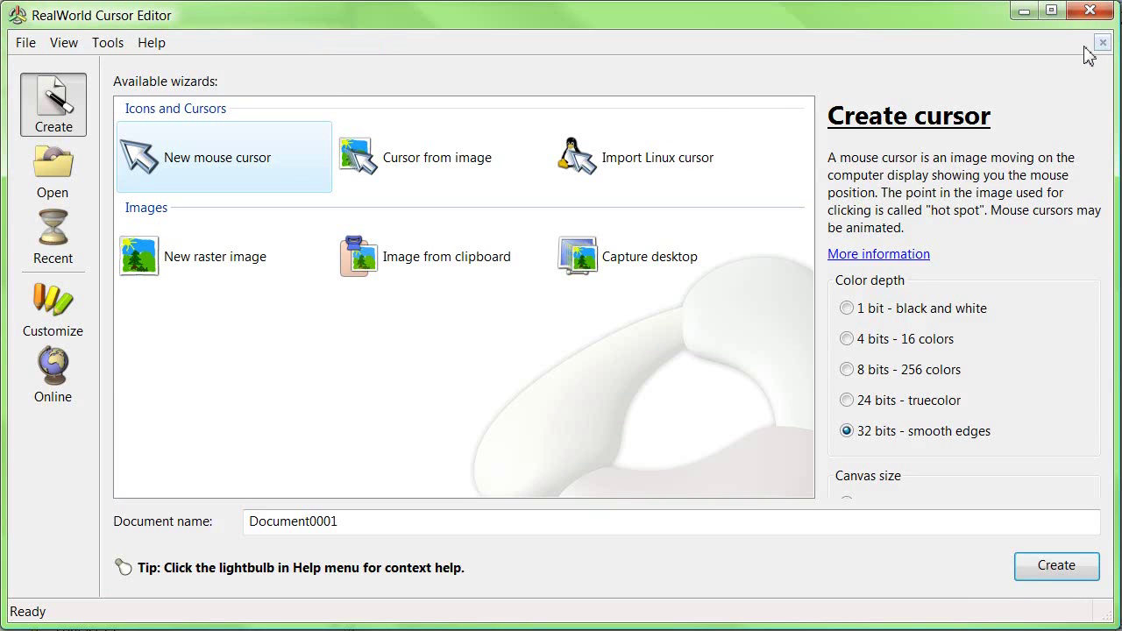